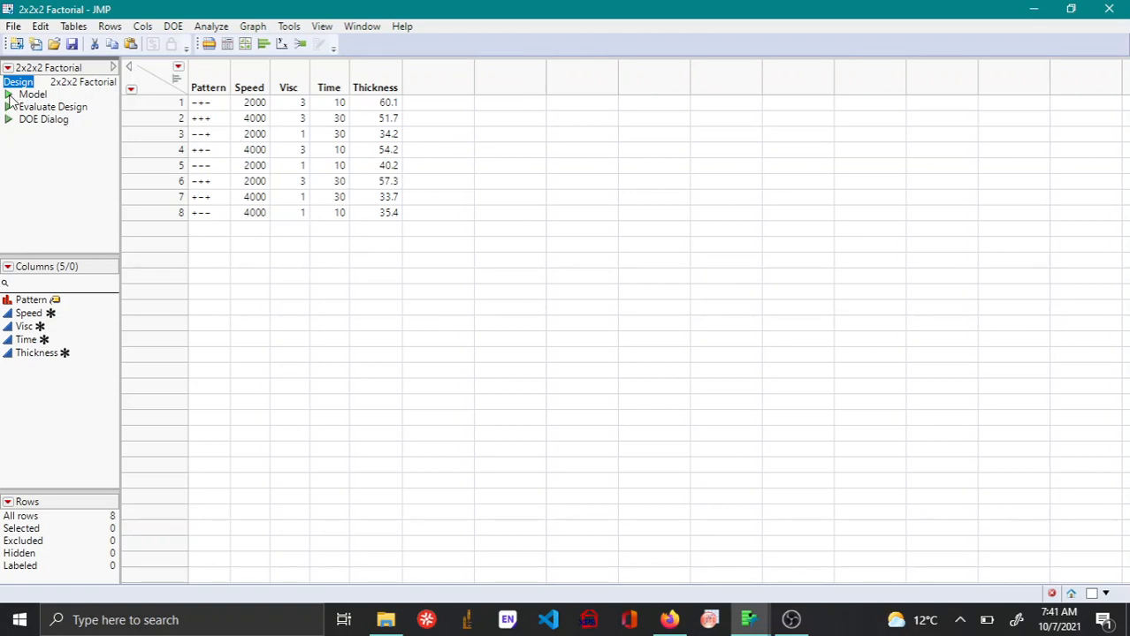
Open the design's saved model, add the Speed*Visc*Time interaction to its effects, and run the least squares fit for Thickness.
left_click(9, 95)
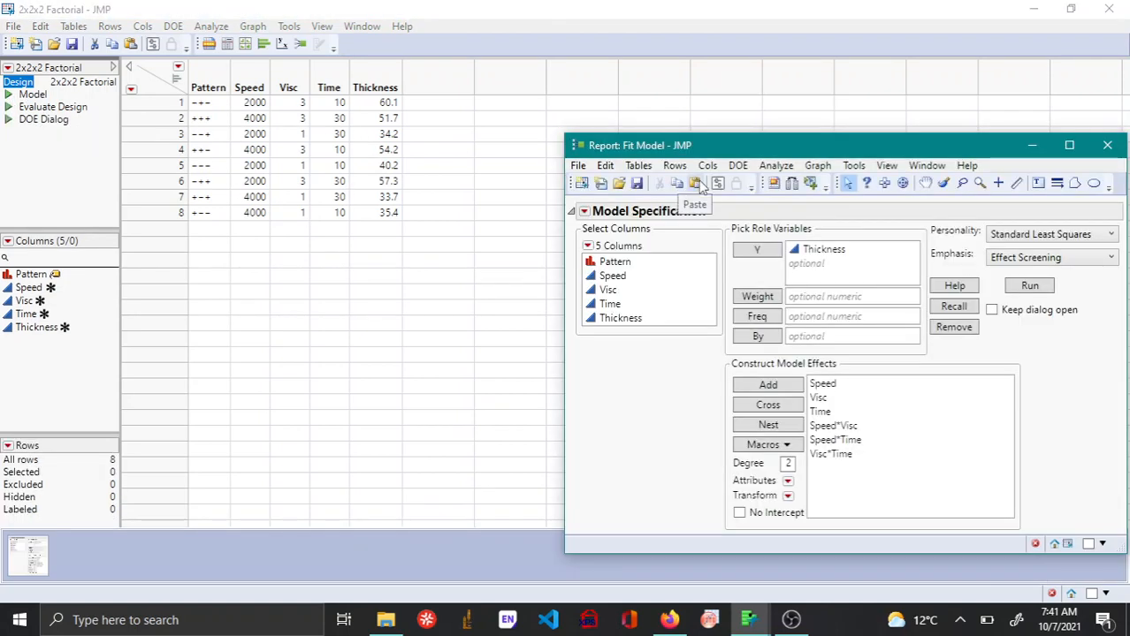
left_click_drag(744, 144, 550, 69)
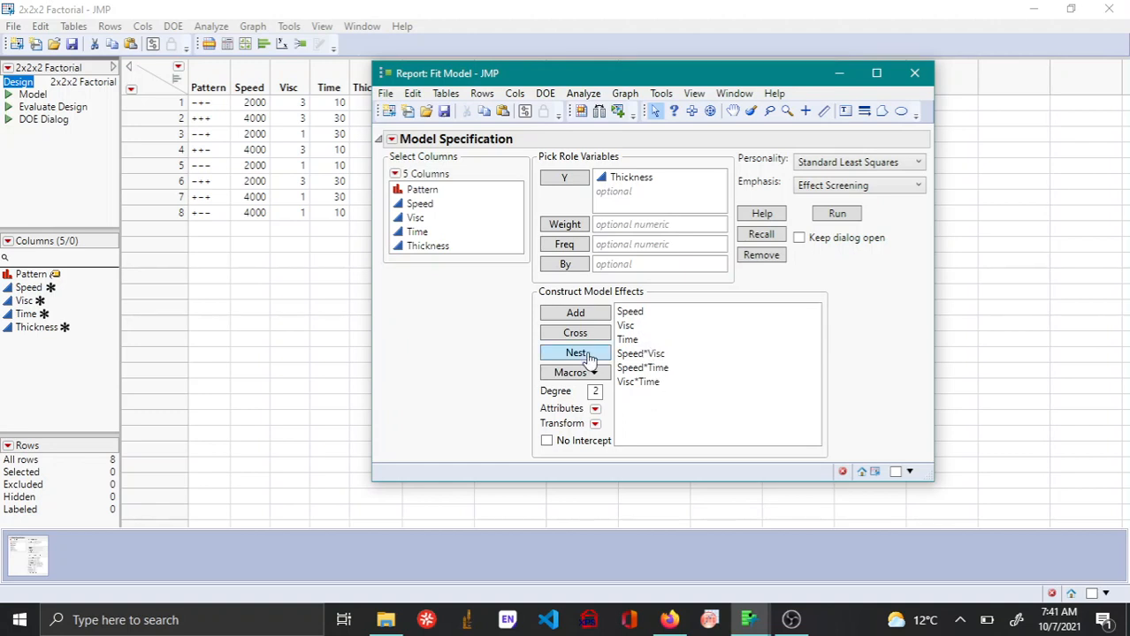
left_click(407, 206)
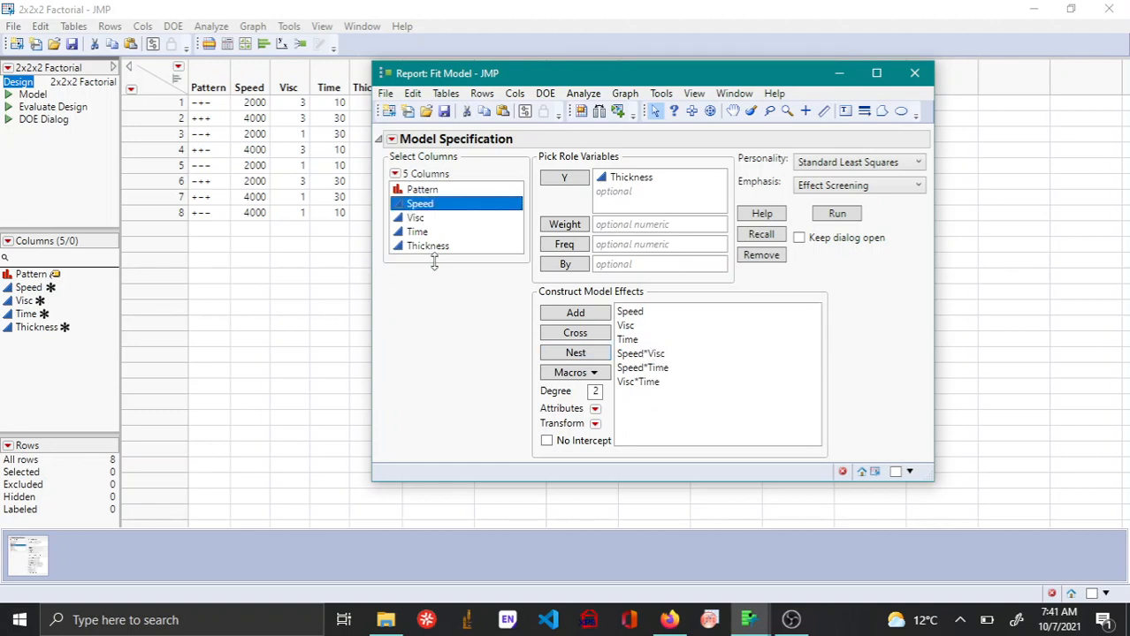
left_click(416, 232, "shift")
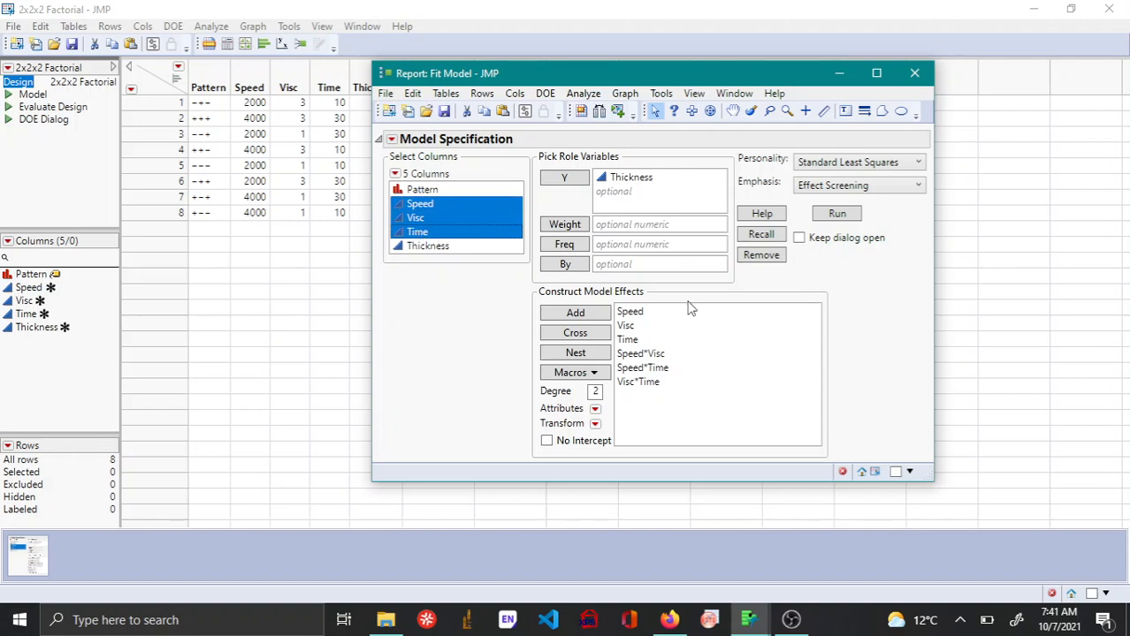
left_click(576, 334)
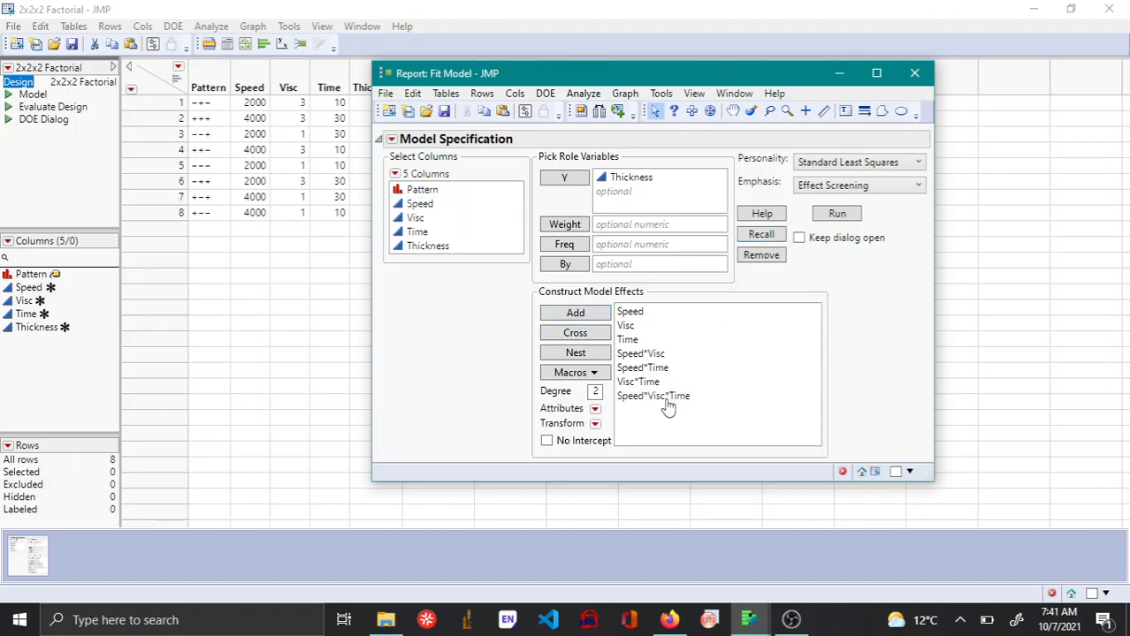
left_click(838, 213)
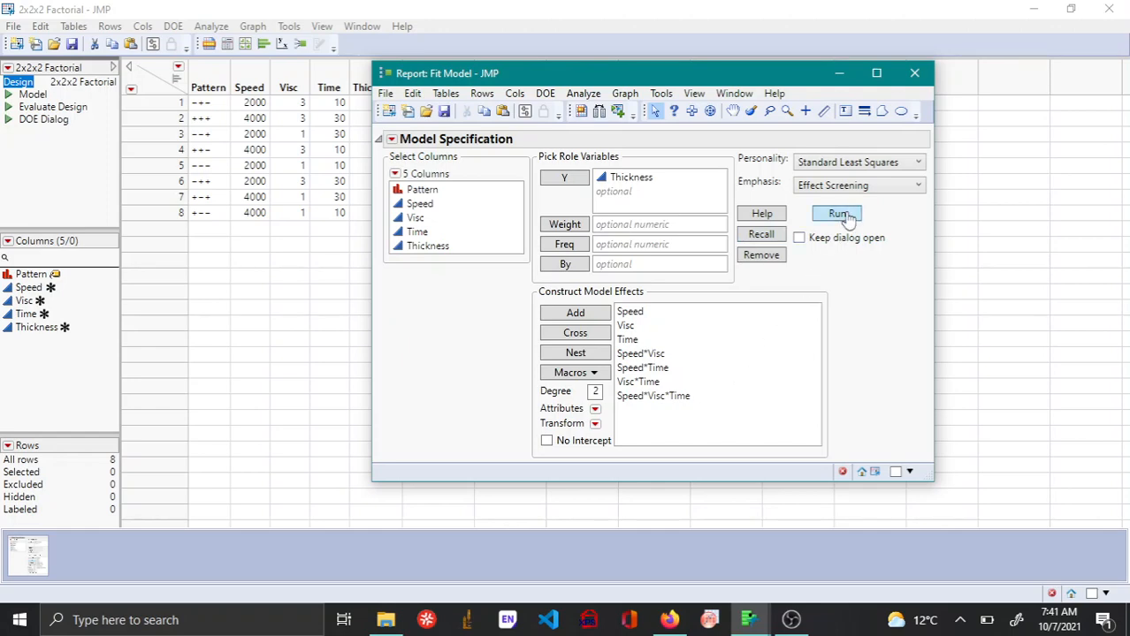
left_click(734, 173)
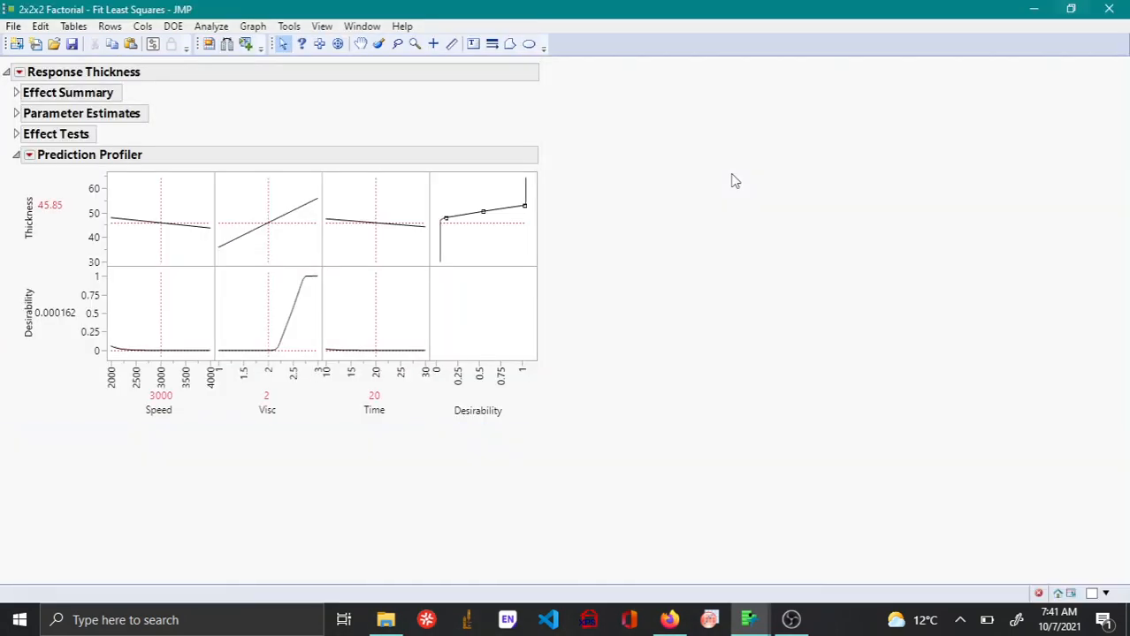
Add the Summary of Fit and Analysis of Variance reports to the Response Thickness output.
left_click(18, 72)
mouse_move(80, 89)
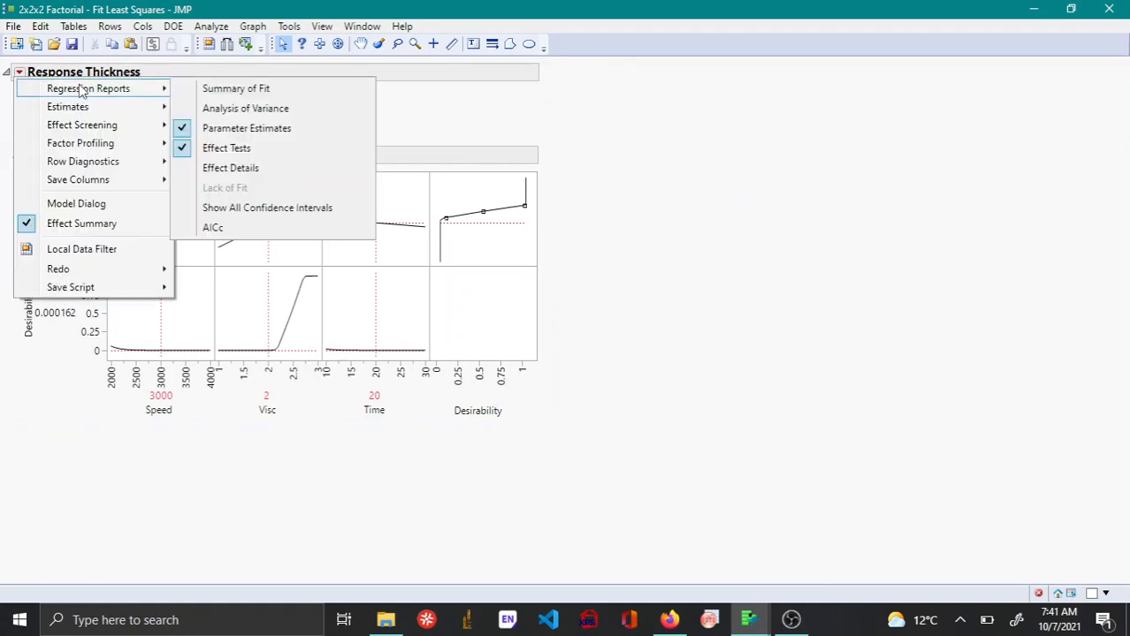
left_click(207, 90)
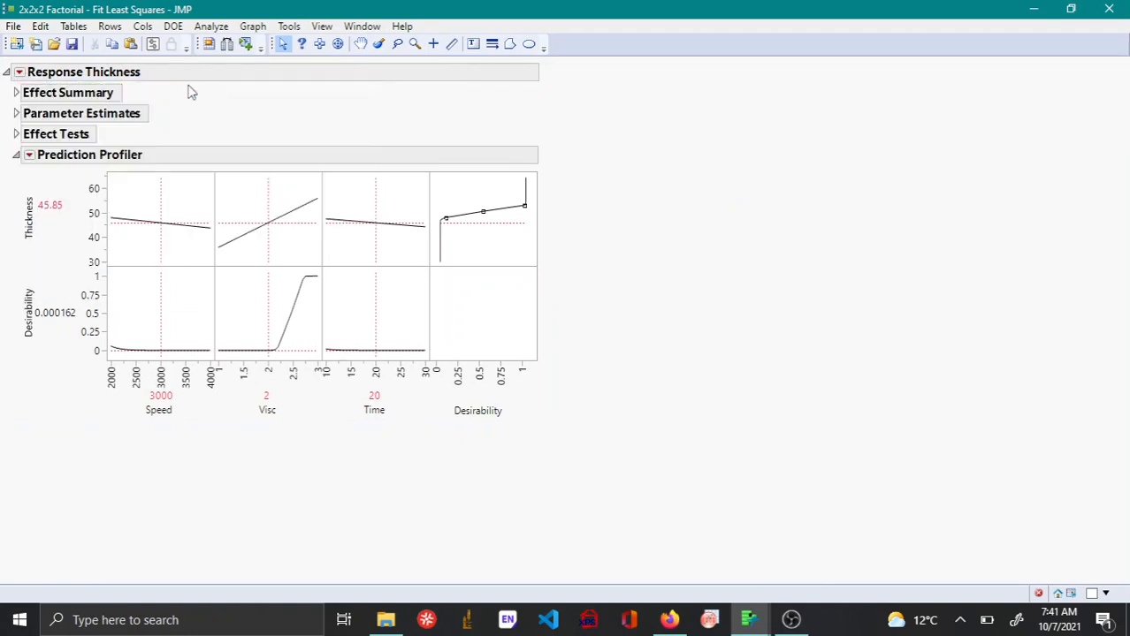
left_click(18, 73)
mouse_move(134, 89)
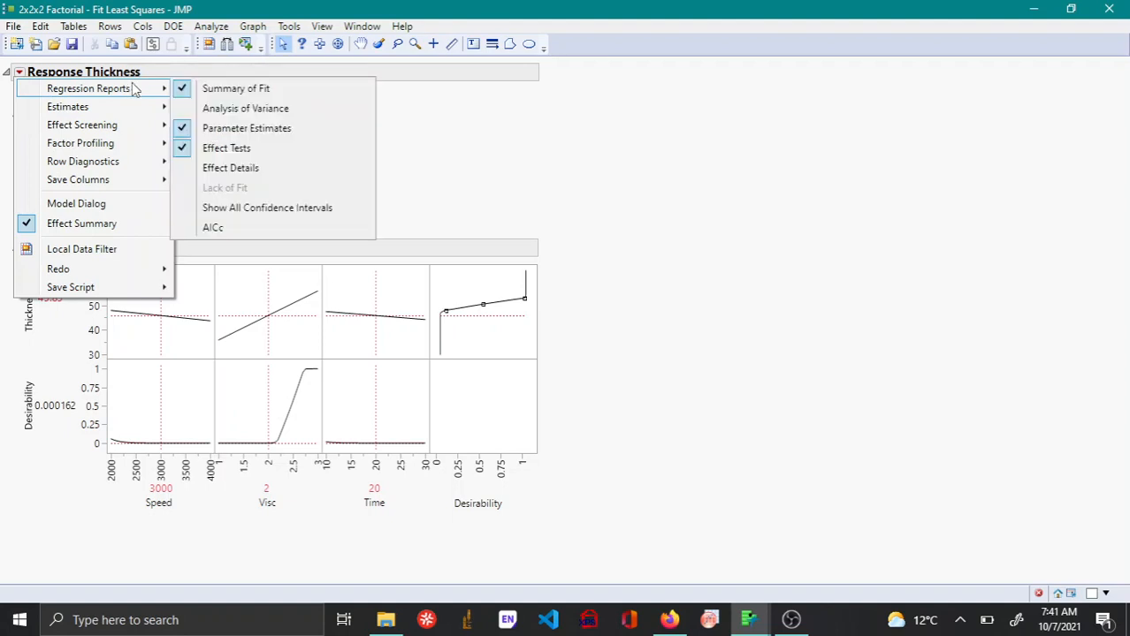
left_click(255, 108)
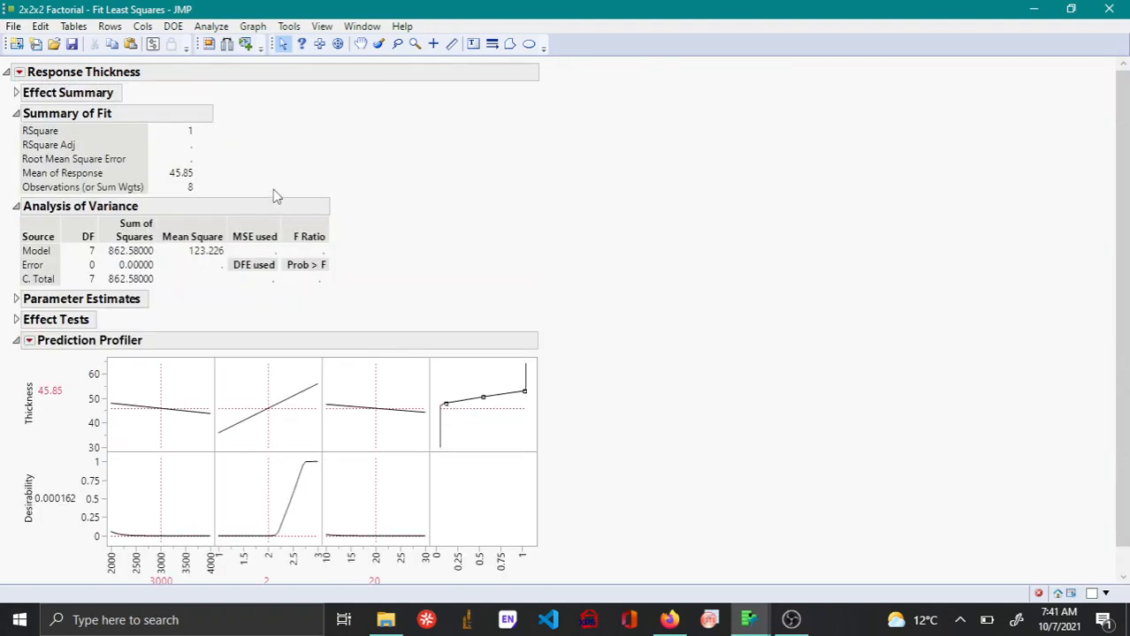
Expand the Parameter Estimates, Effect Tests and Effect Summary sections of the Thickness report.
scroll(138, 259, "down", 1)
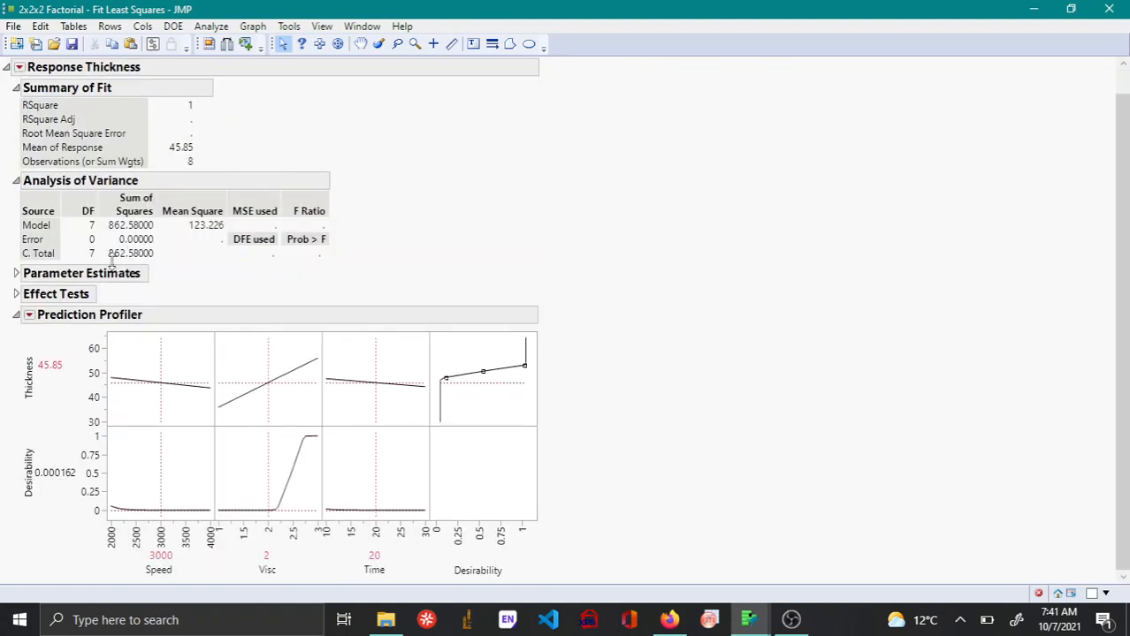
left_click(16, 274)
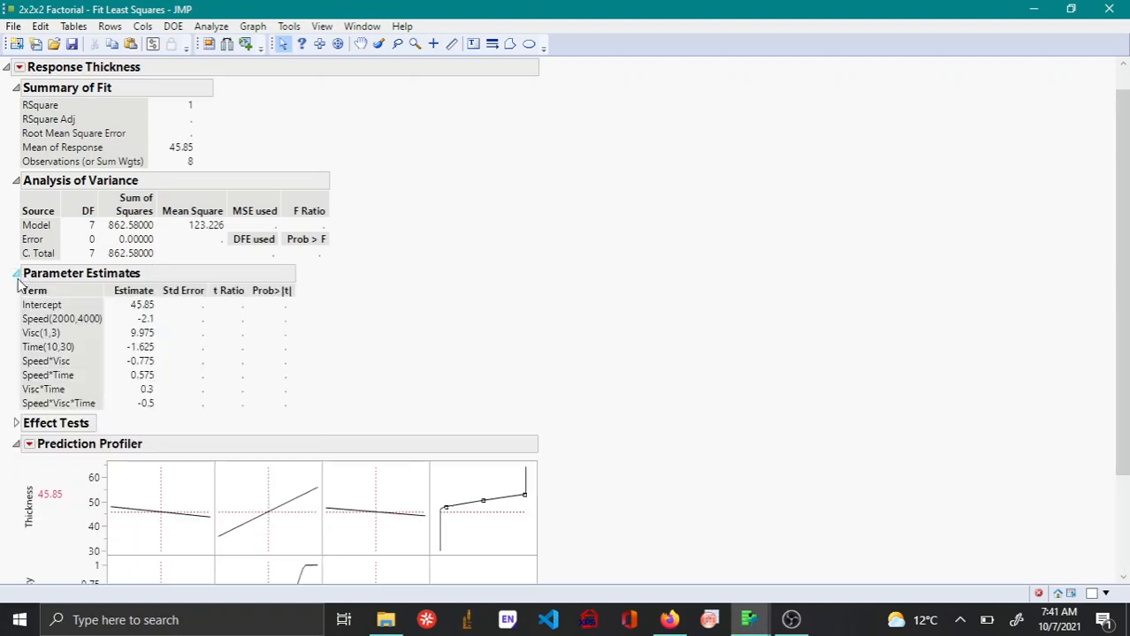
left_click(16, 423)
scroll(195, 188, "up", 1)
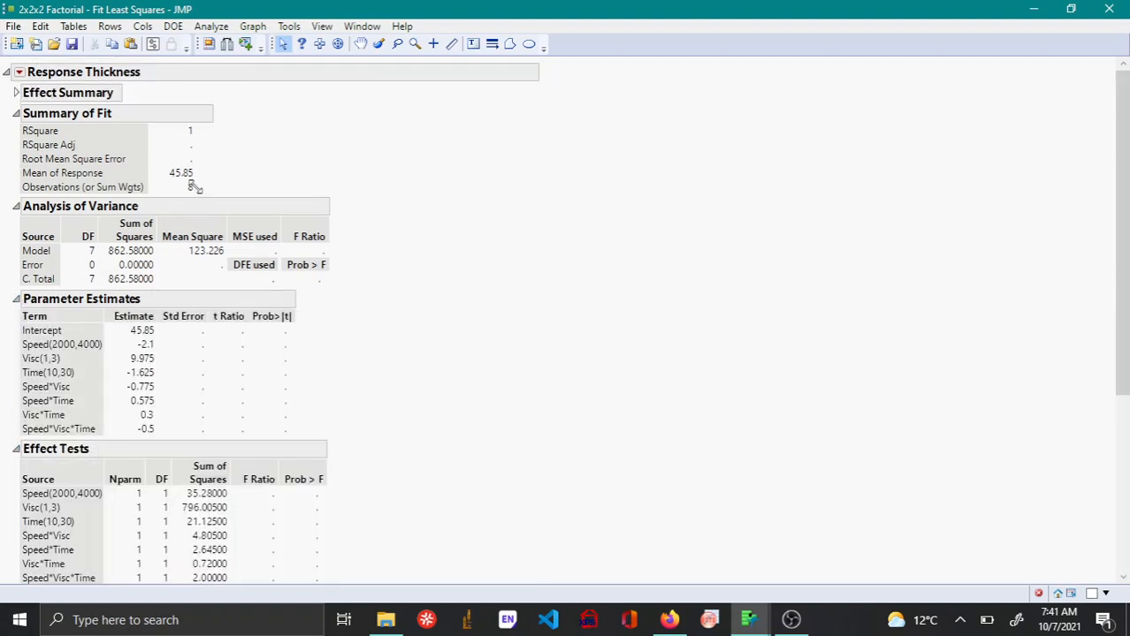
left_click(17, 94)
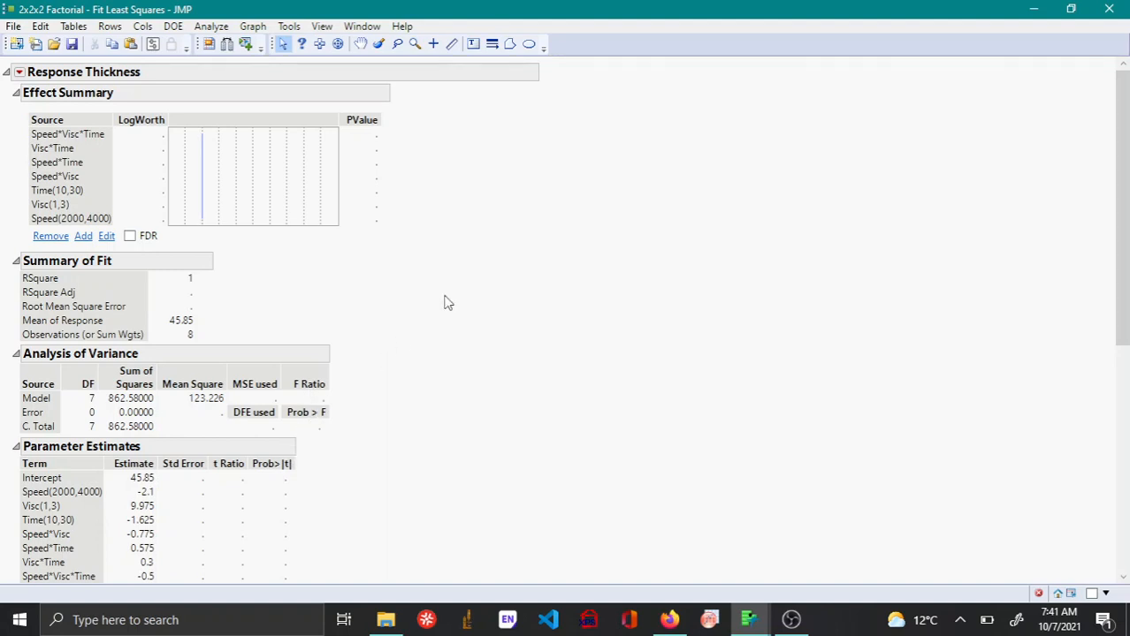
Examine the Analysis of Variance error row and compare the sums of squares of the terms in Effect Tests.
scroll(446, 302, "down", 8)
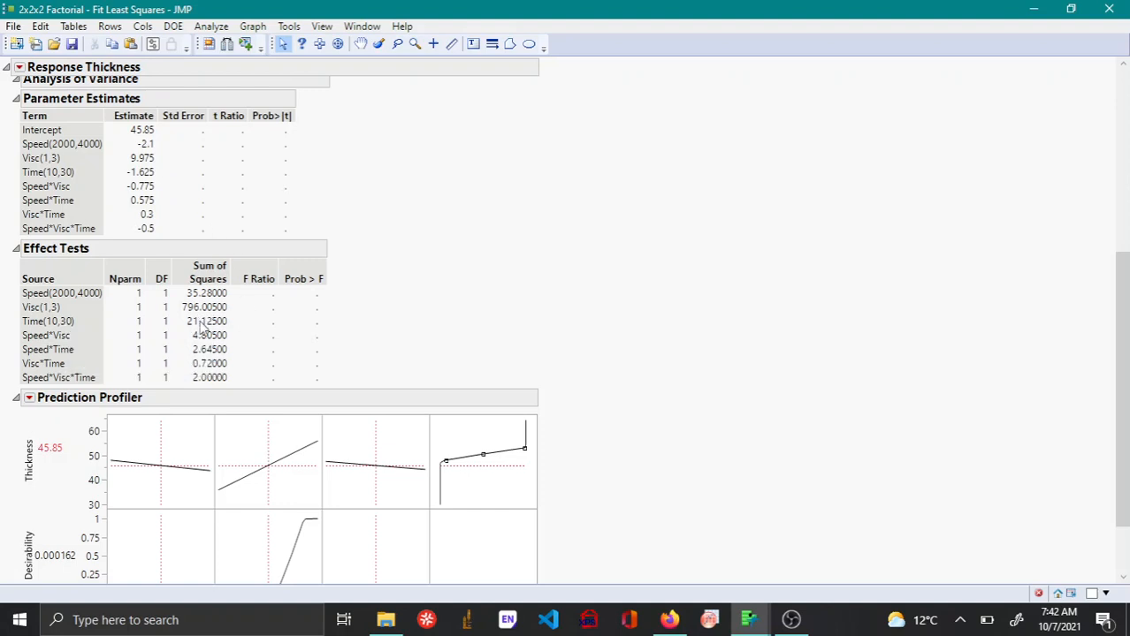
scroll(231, 203, "up", 5)
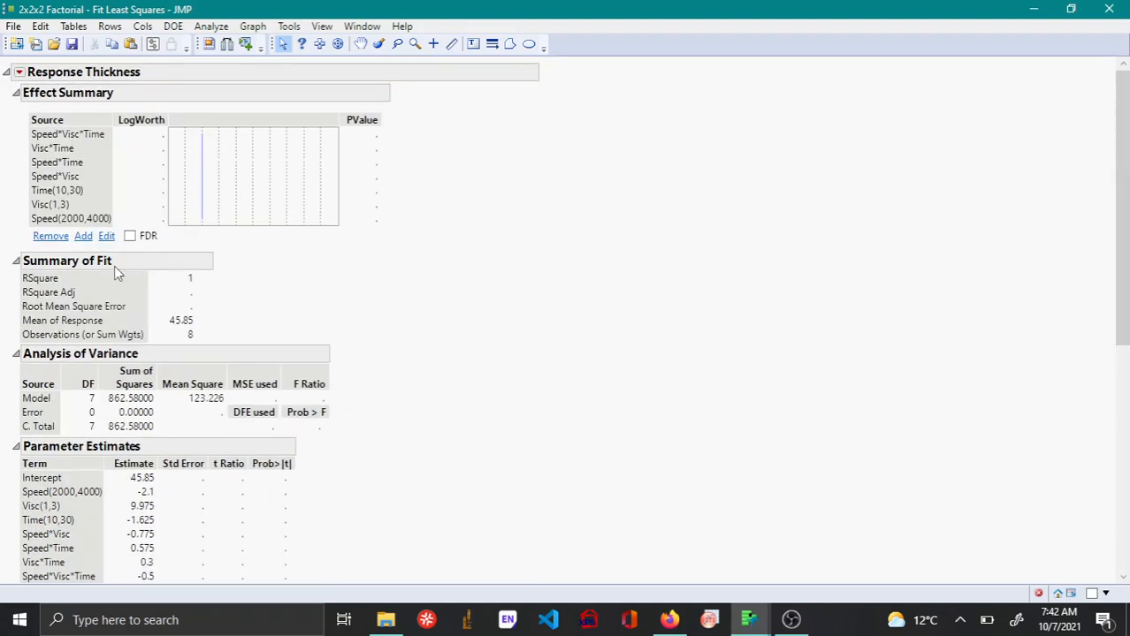
scroll(147, 334, "down", 4)
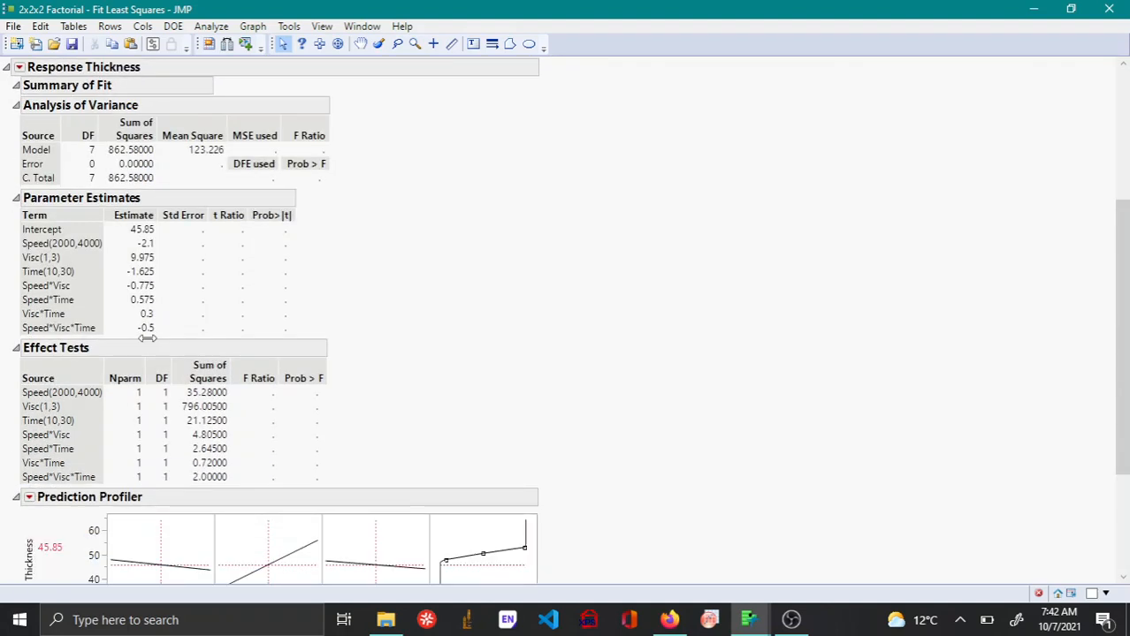
scroll(147, 337, "down", 2)
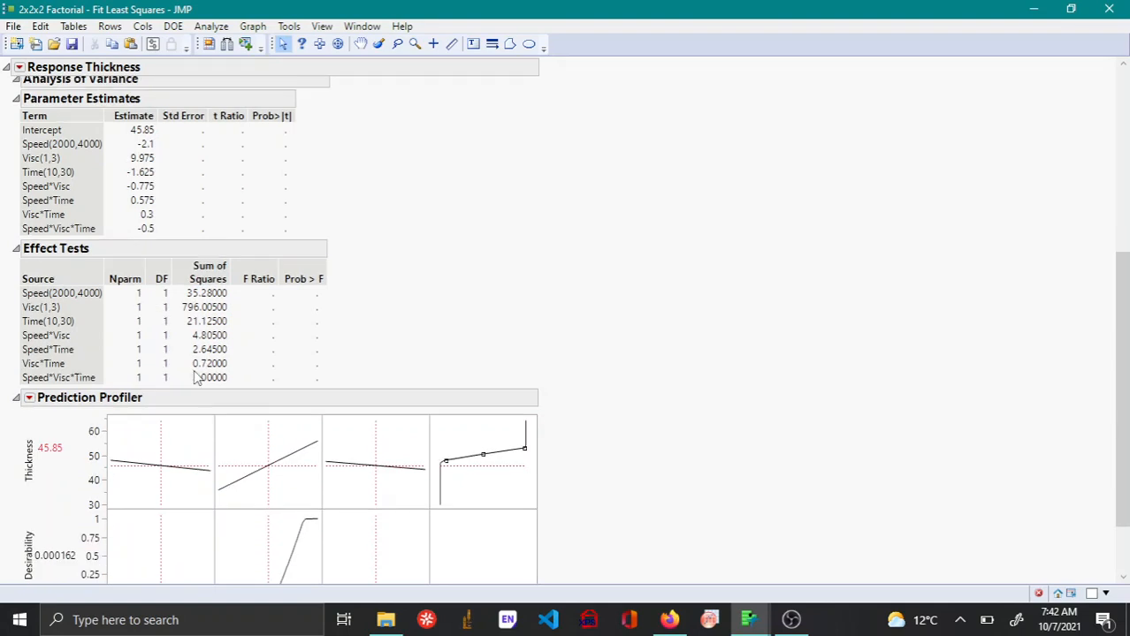
scroll(278, 334, "up", 4)
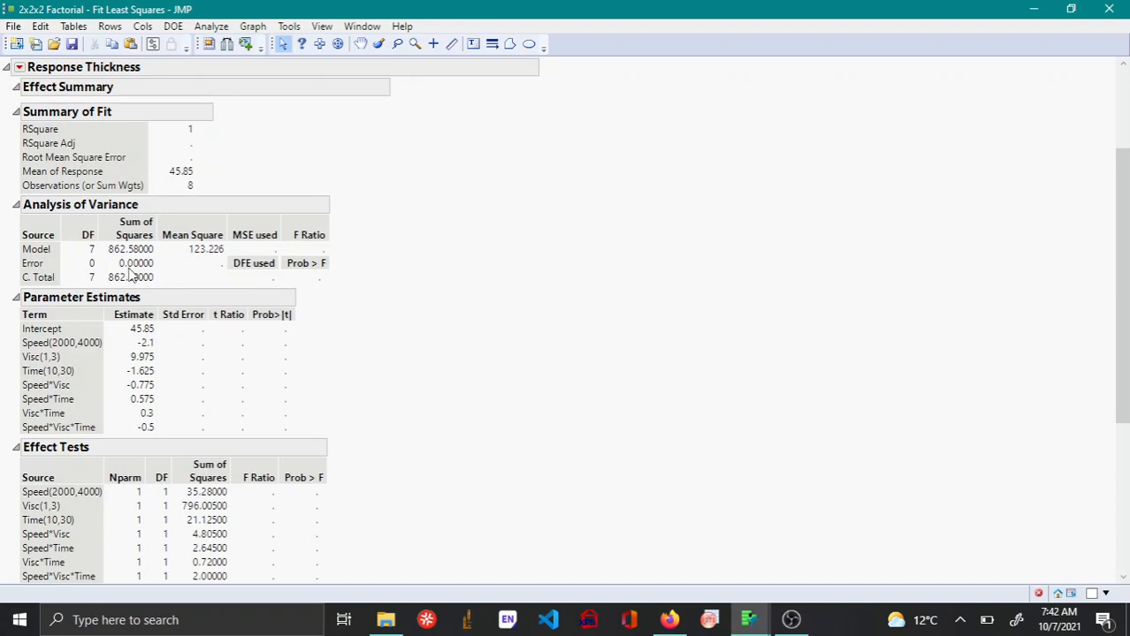
mouse_move(133, 276)
scroll(134, 275, "down", 4)
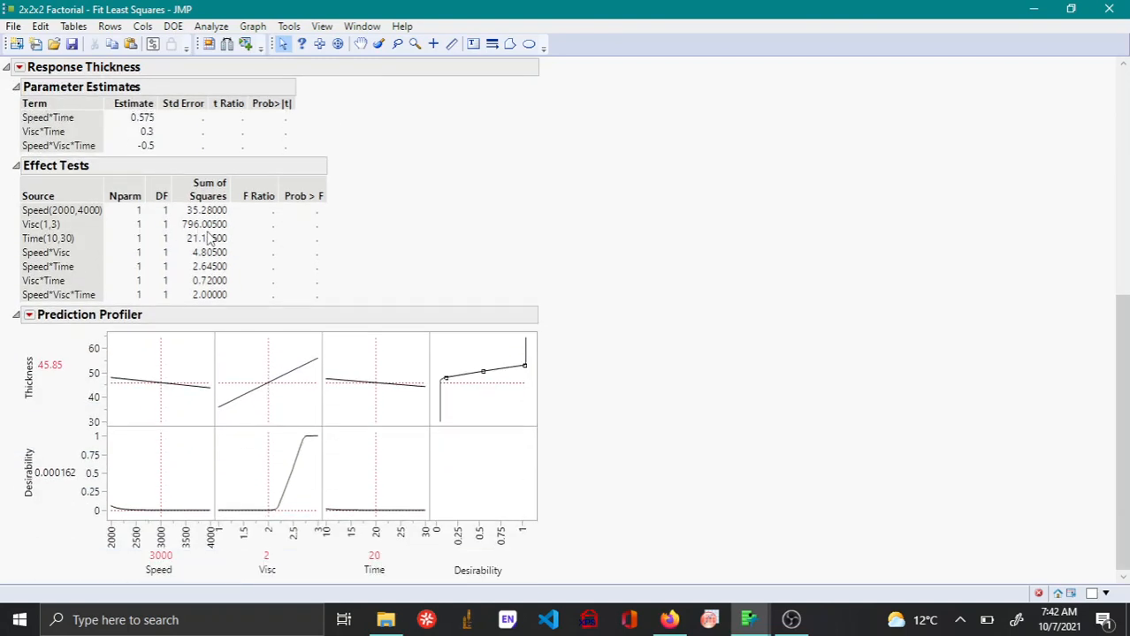
mouse_move(195, 224)
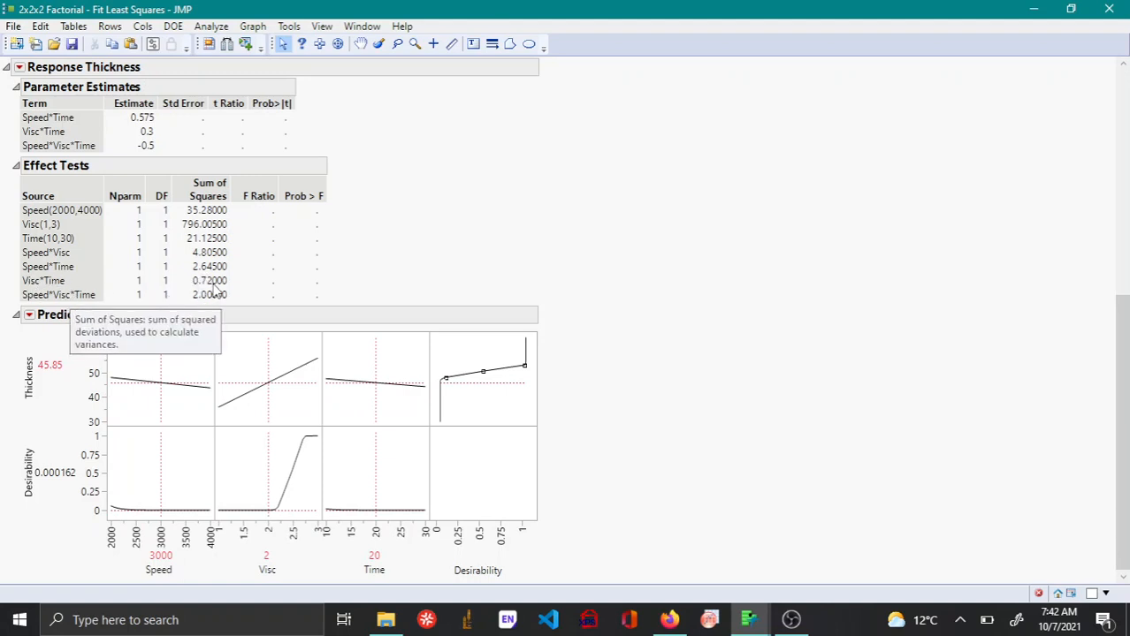
Remove the Visc*Time effect from the model through the Effect Summary and continue without it.
scroll(184, 270, "up", 5)
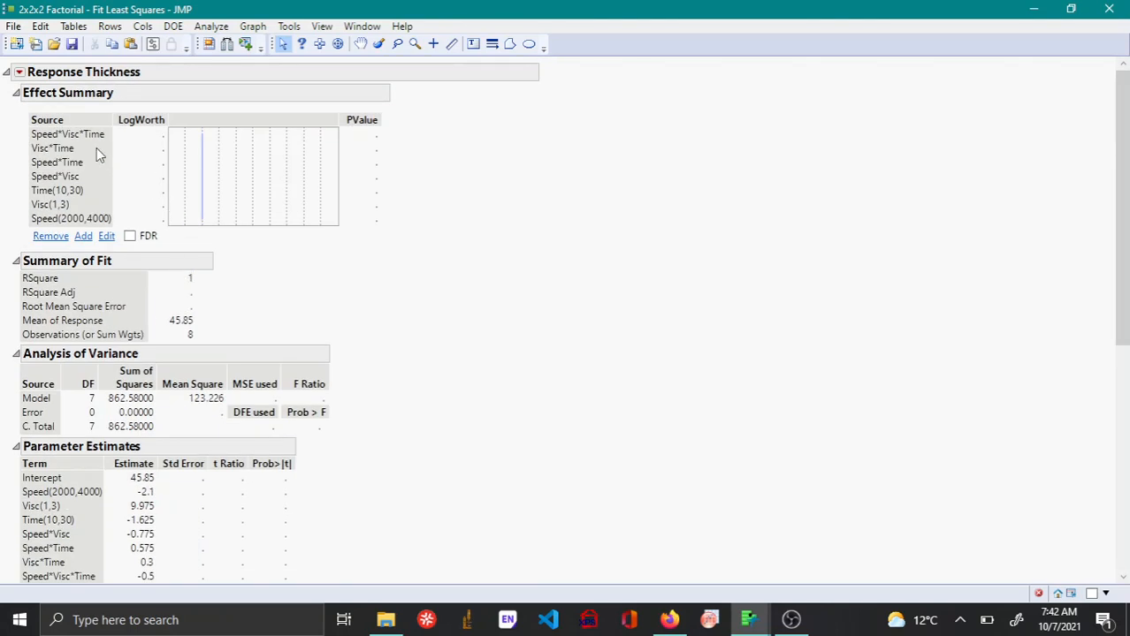
left_click(41, 149)
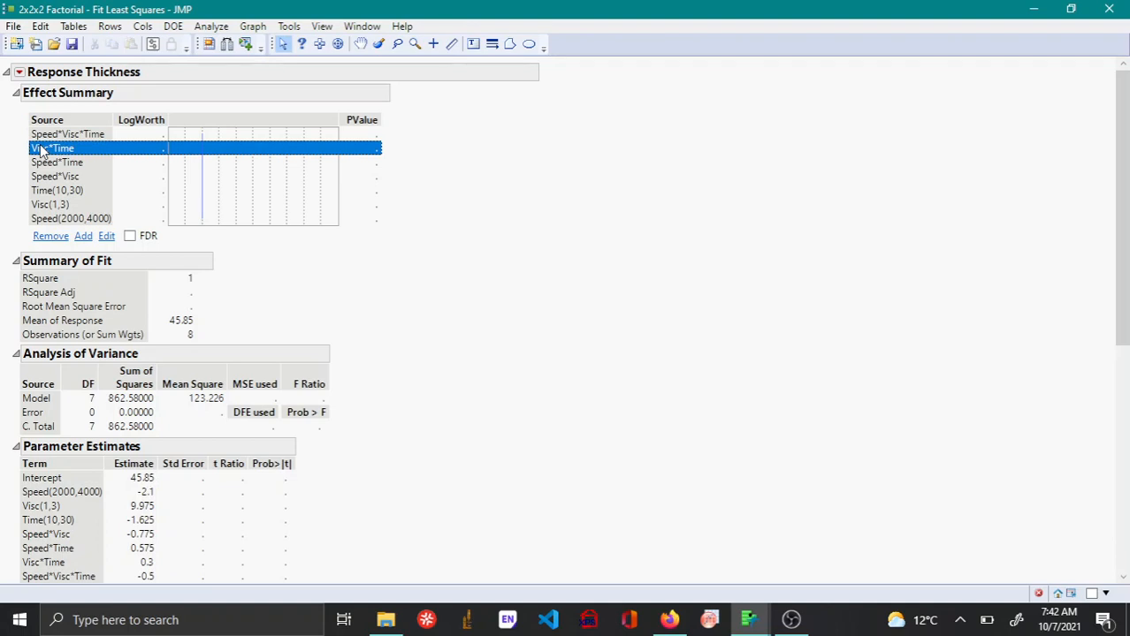
left_click(49, 236)
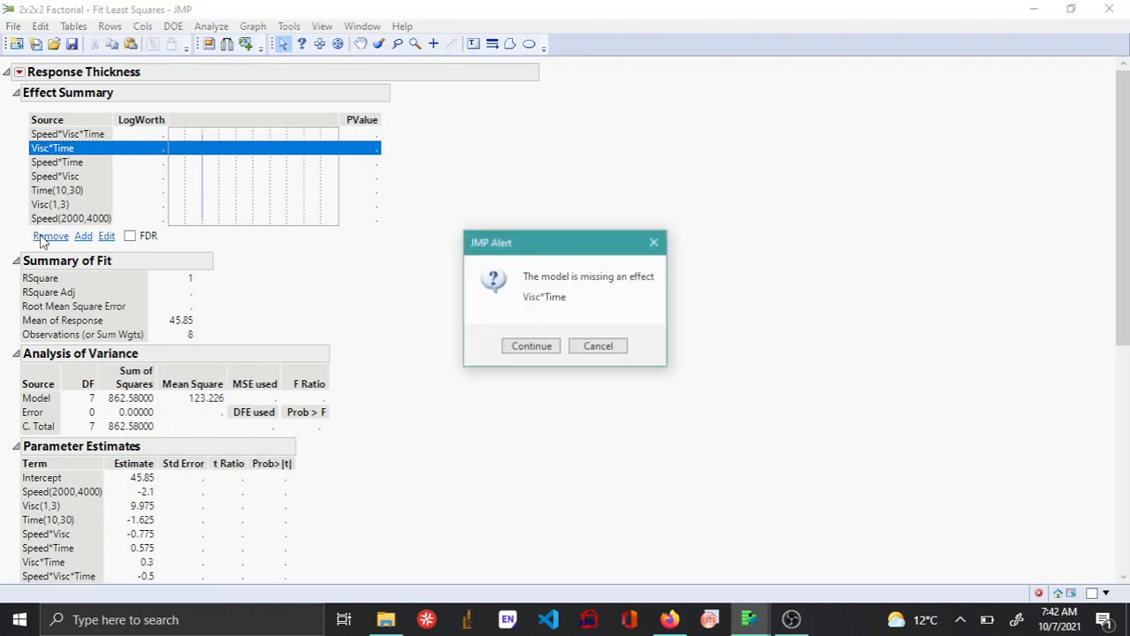
left_click(536, 349)
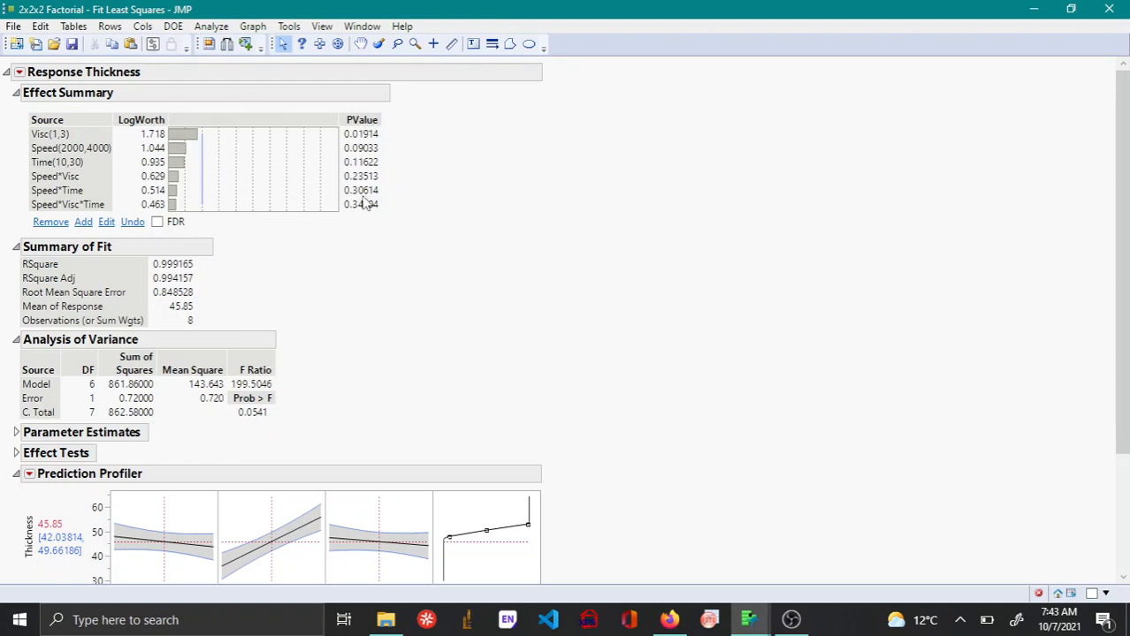
Expand Parameter Estimates and Effect Tests in the refitted report to review the significance of each term.
left_click_drag(297, 210, 297, 219)
key("ctrl+z")
scroll(350, 238, "down", 3)
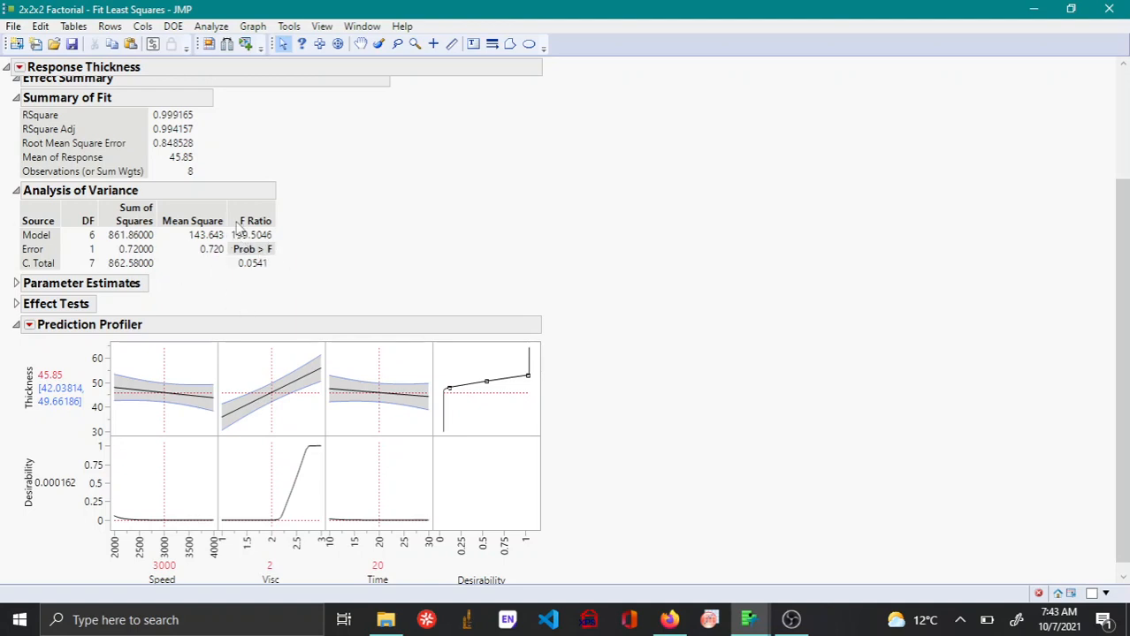
scroll(181, 289, "down", 1)
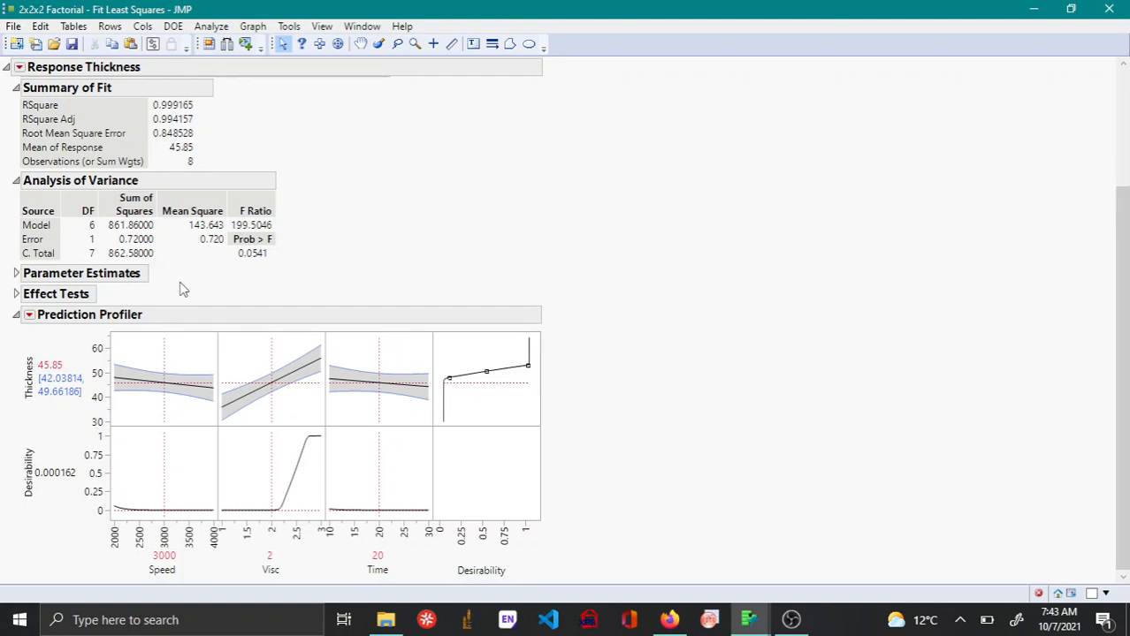
left_click(16, 275)
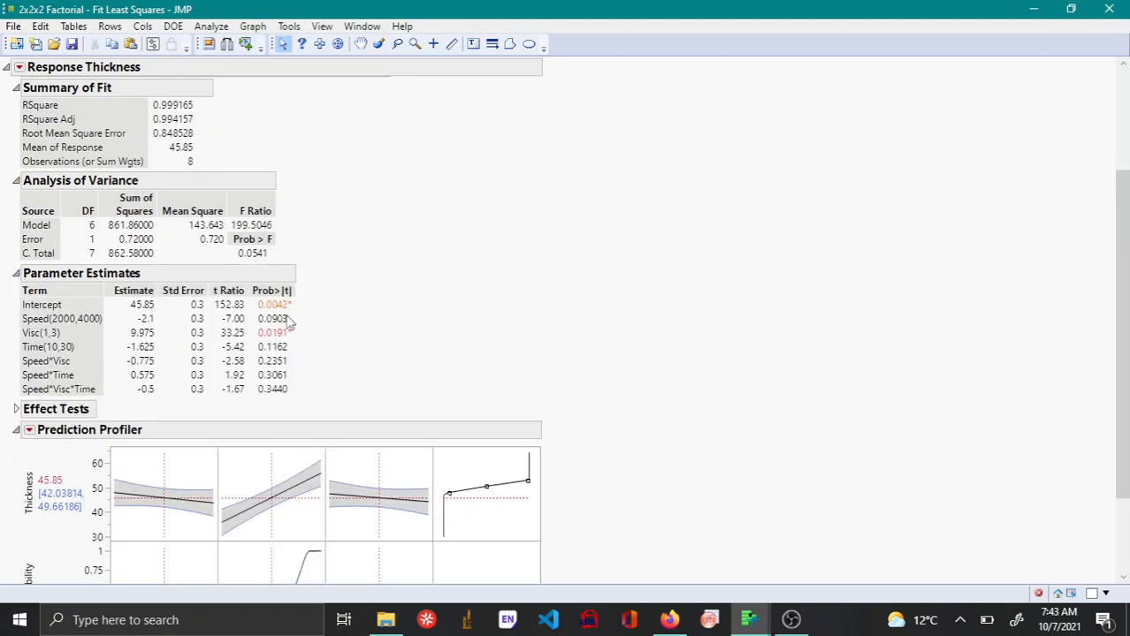
left_click(16, 411)
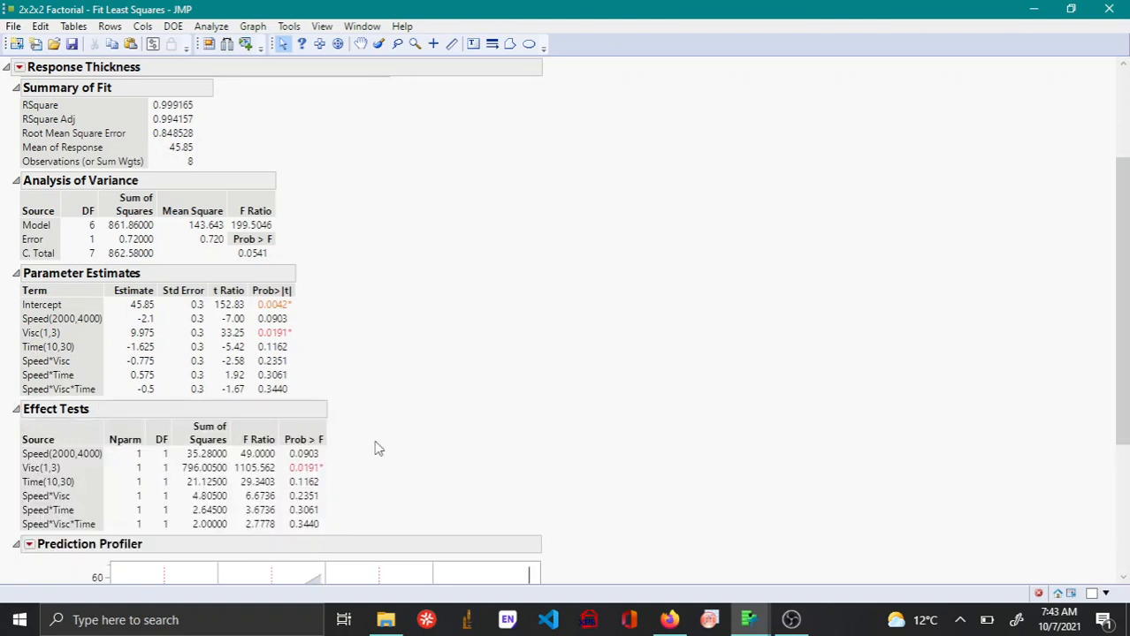
Remove the Speed*Visc*Time and Speed*Time effects from the model in the Effect Summary.
scroll(378, 448, "up", 3)
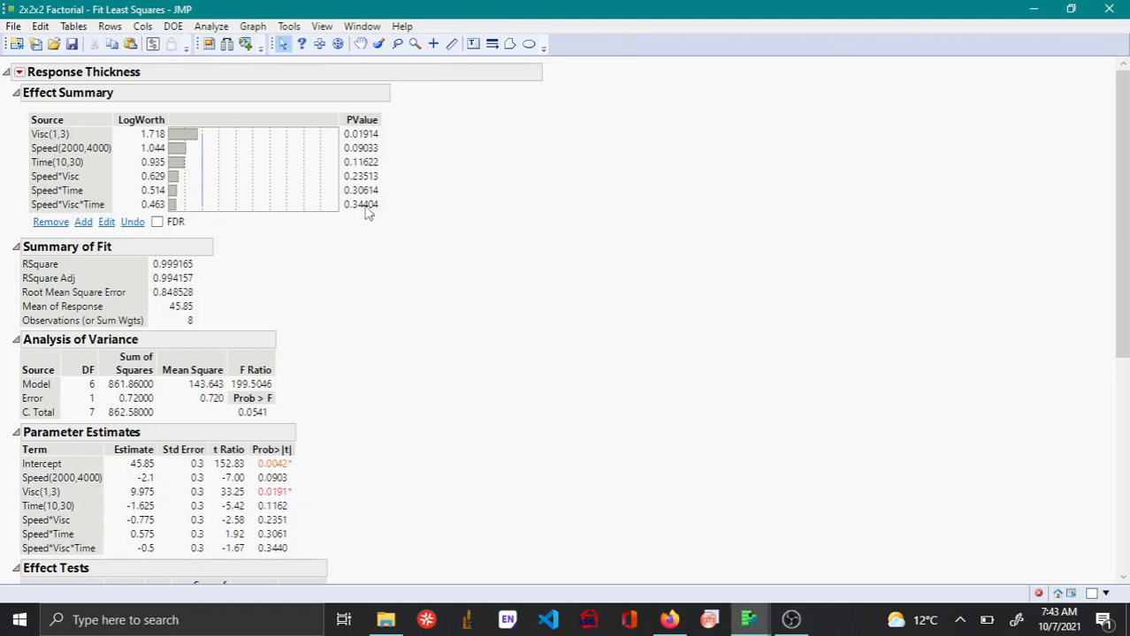
left_click(67, 206)
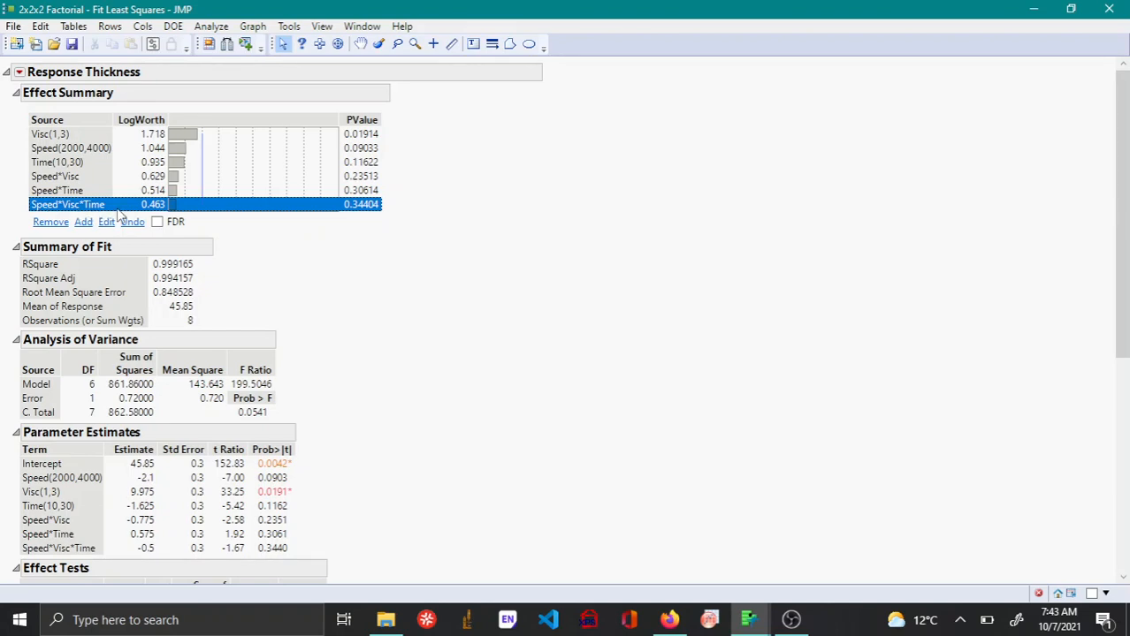
left_click(59, 225)
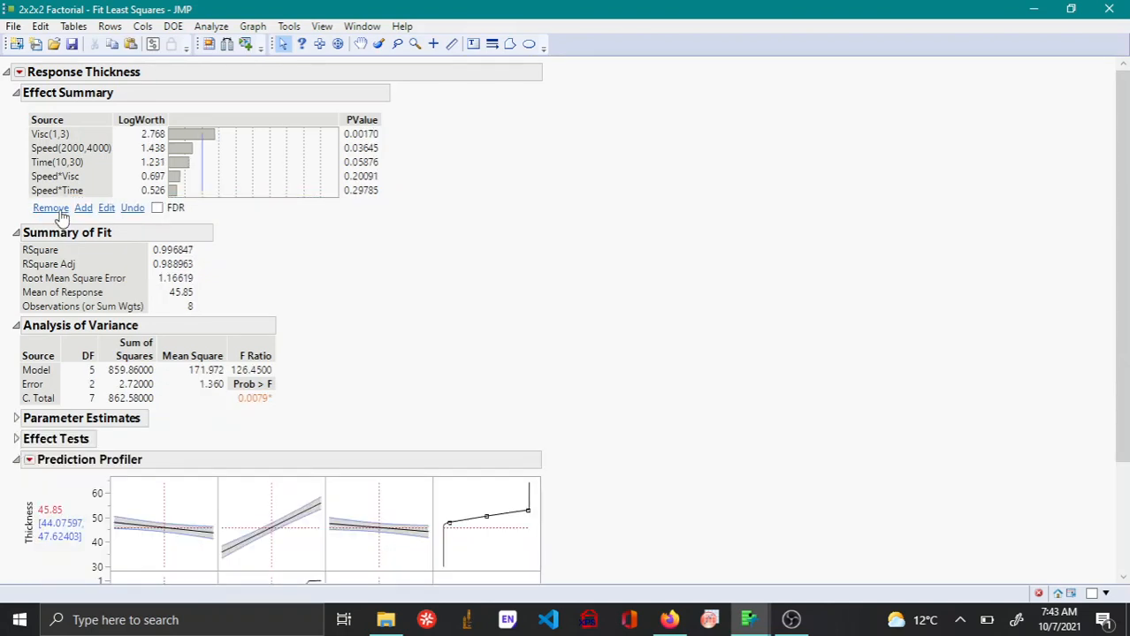
left_click(53, 193)
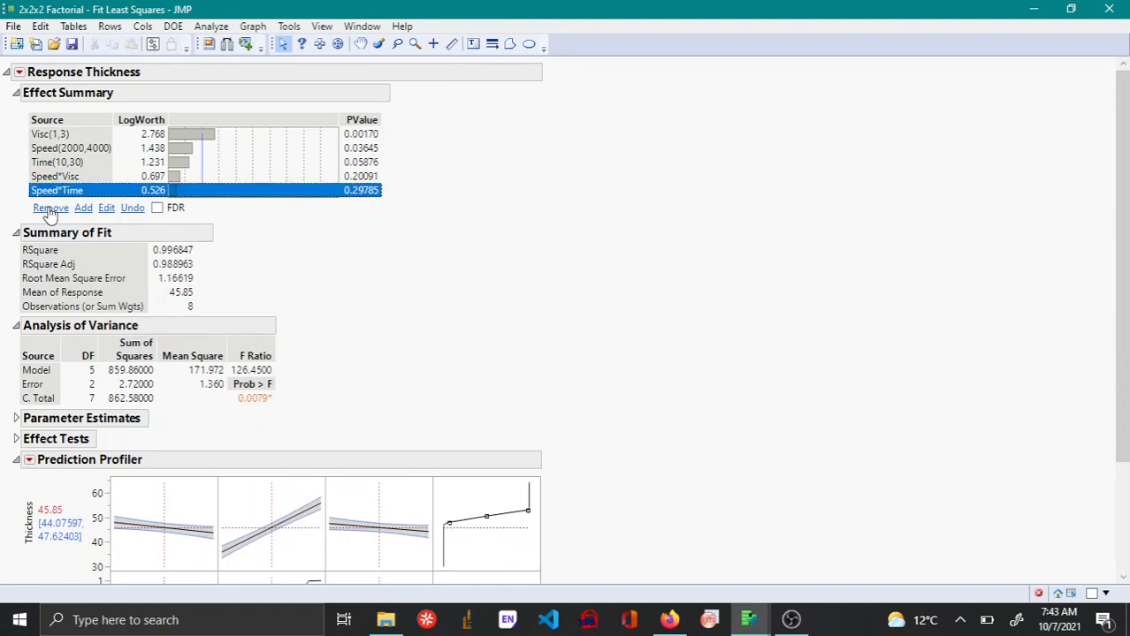
left_click(50, 210)
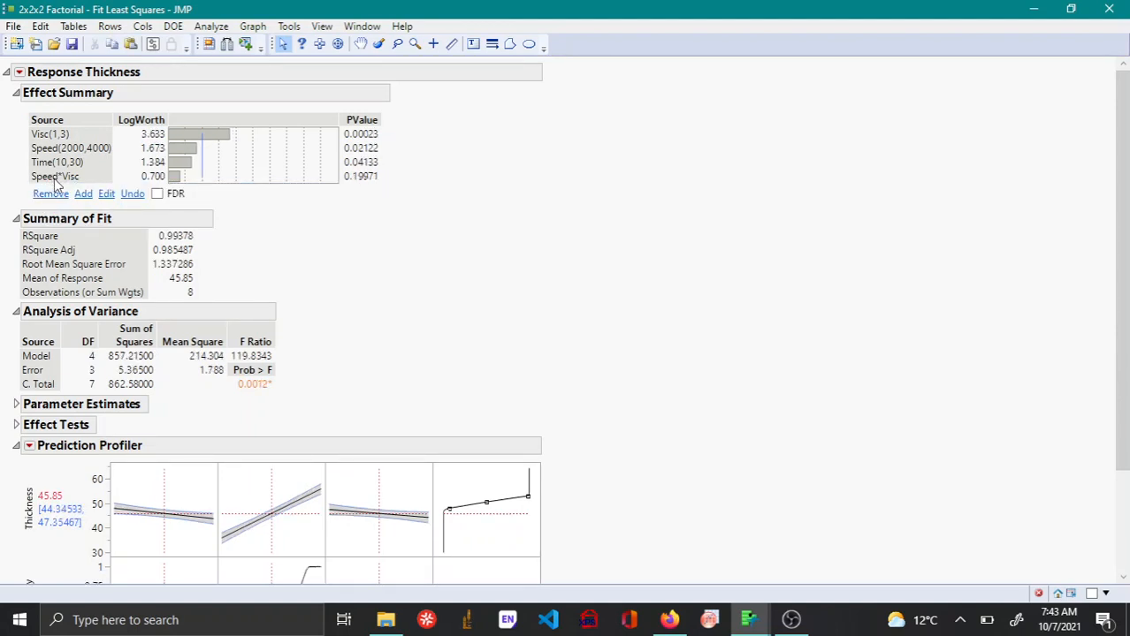
Remove the Speed*Visc effect from the model and expand Parameter Estimates and Effect Tests in the refitted report.
left_click(57, 178)
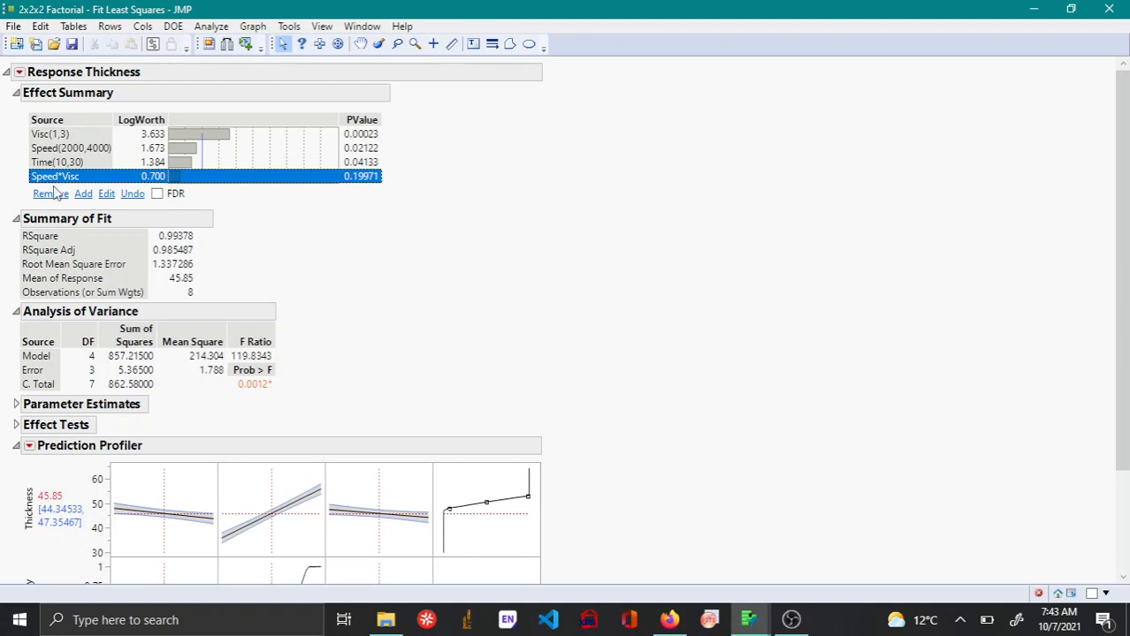
left_click(50, 194)
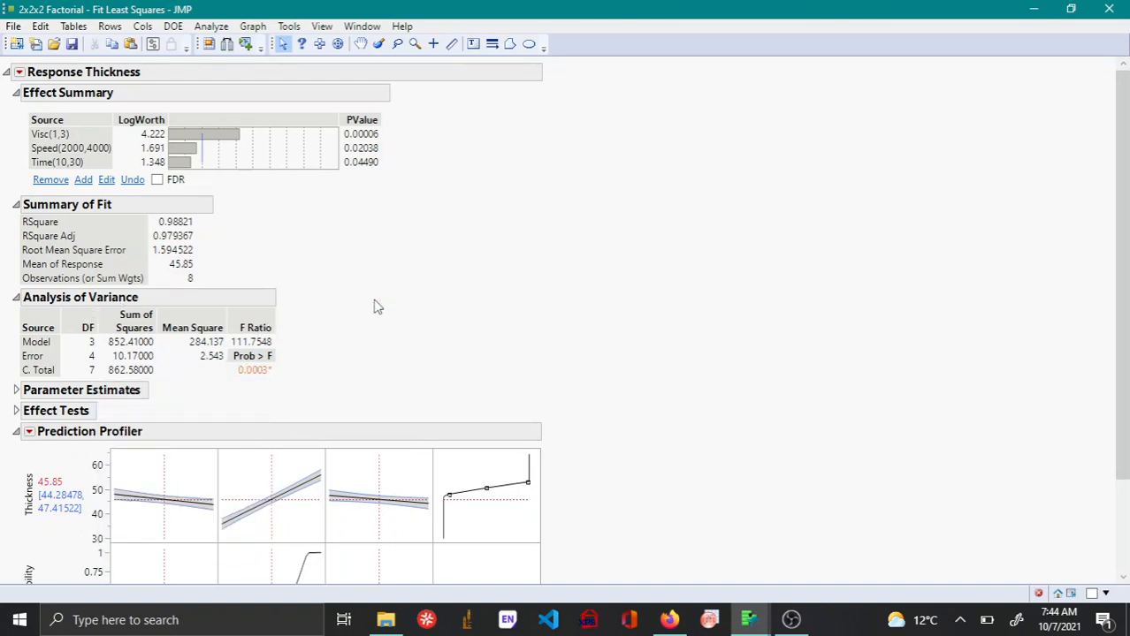
scroll(325, 297, "down", 2)
scroll(325, 294, "down", 1)
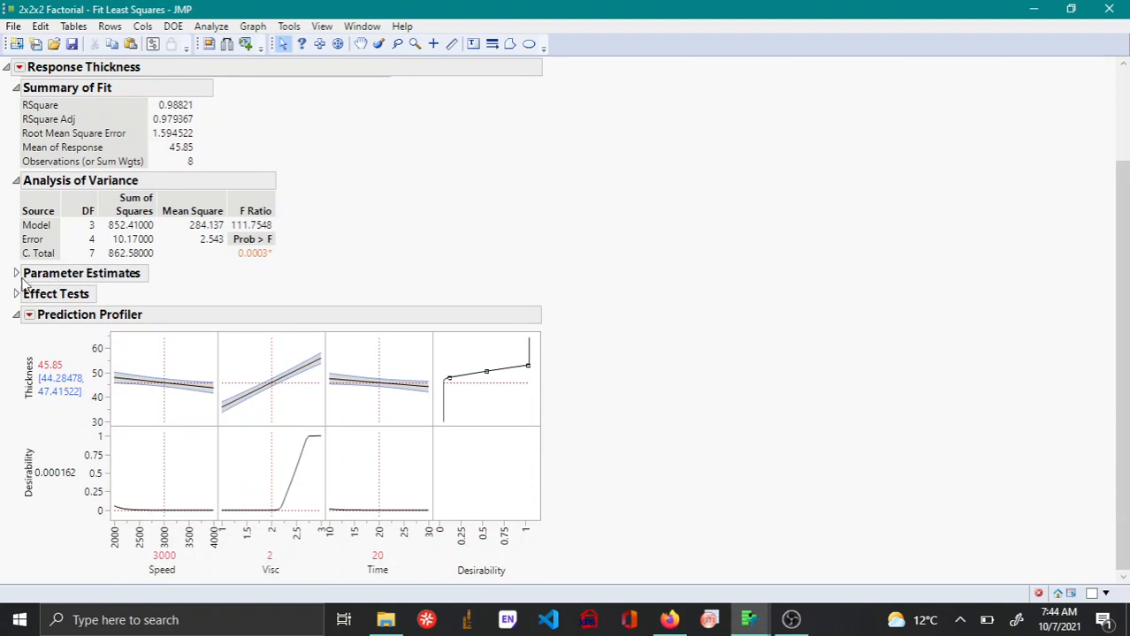
left_click(16, 274)
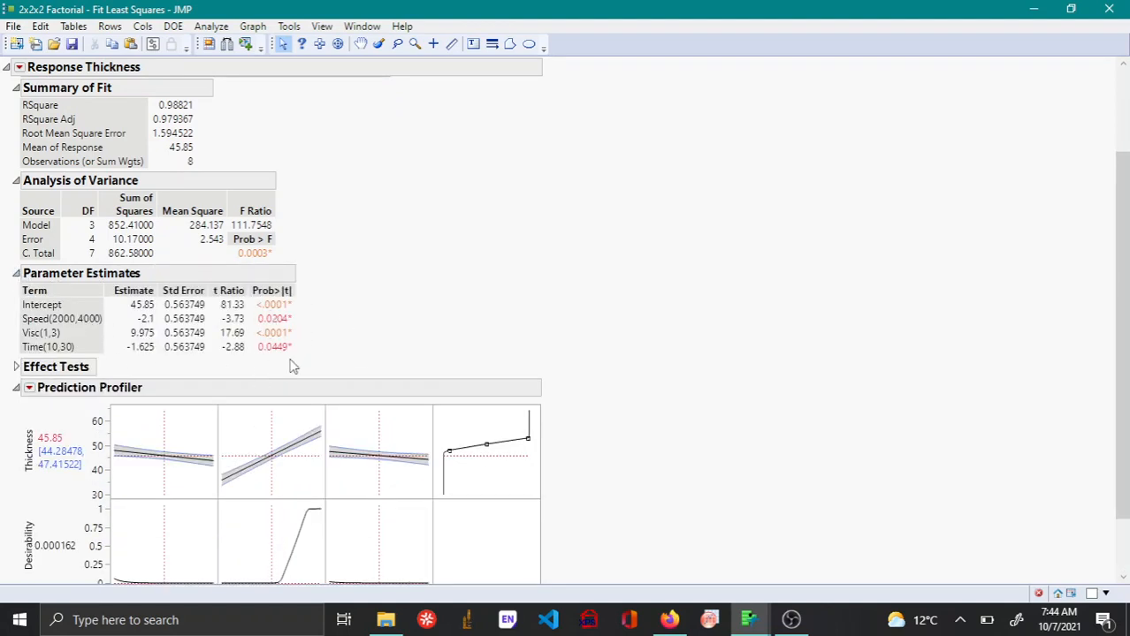
left_click(16, 368)
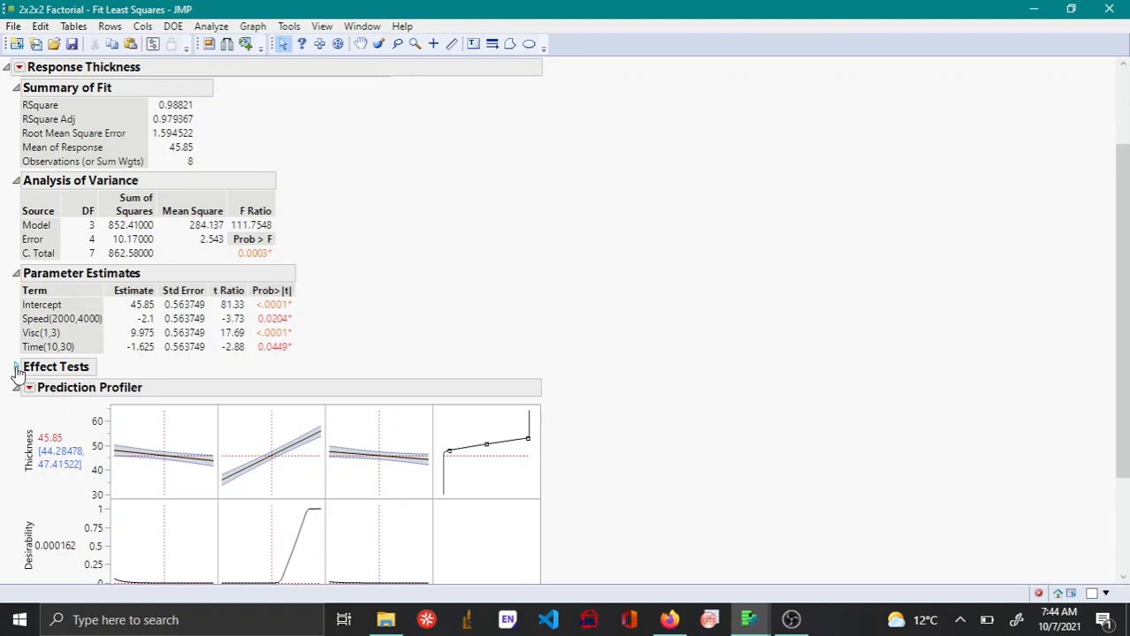
Add the VIF column to the Parameter Estimates table.
right_click(263, 325)
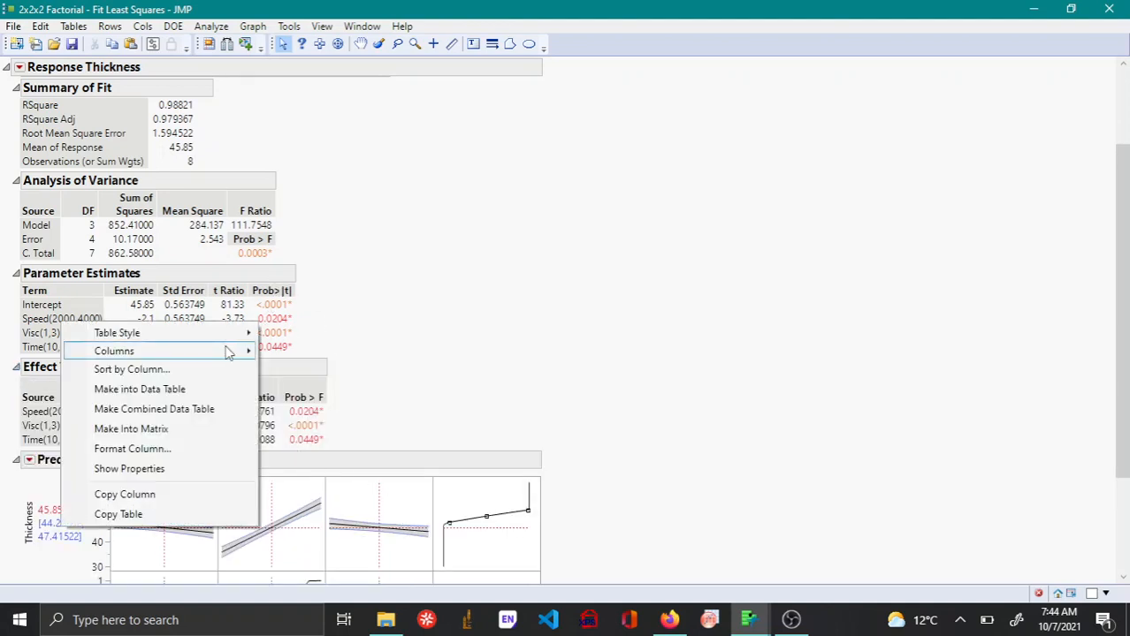
mouse_move(232, 351)
left_click(296, 533)
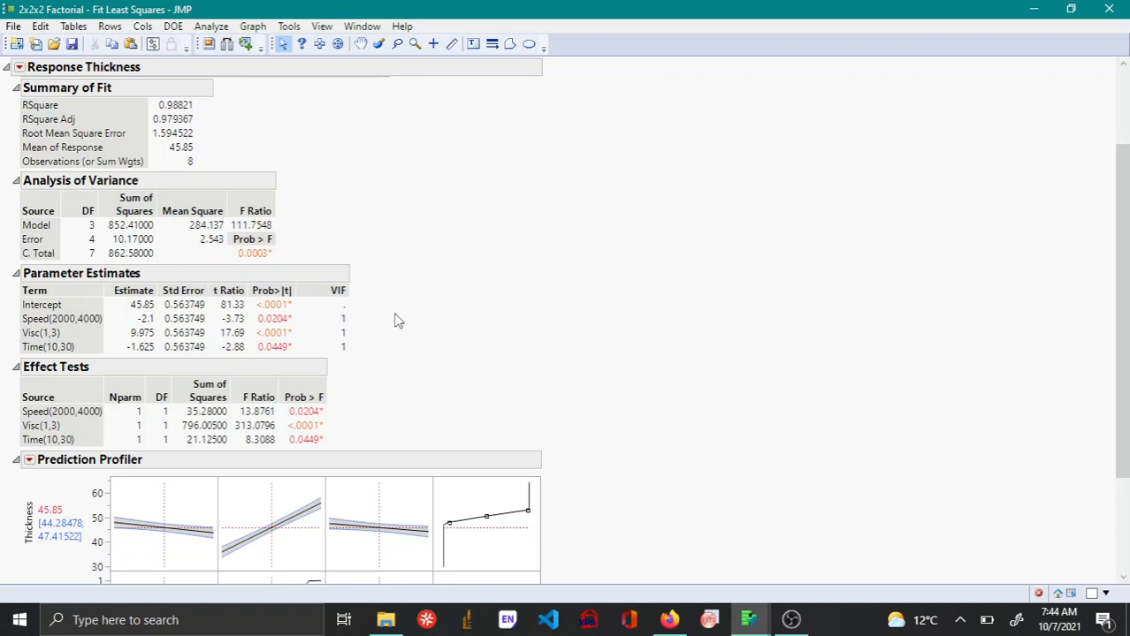
scroll(397, 320, "up", 3)
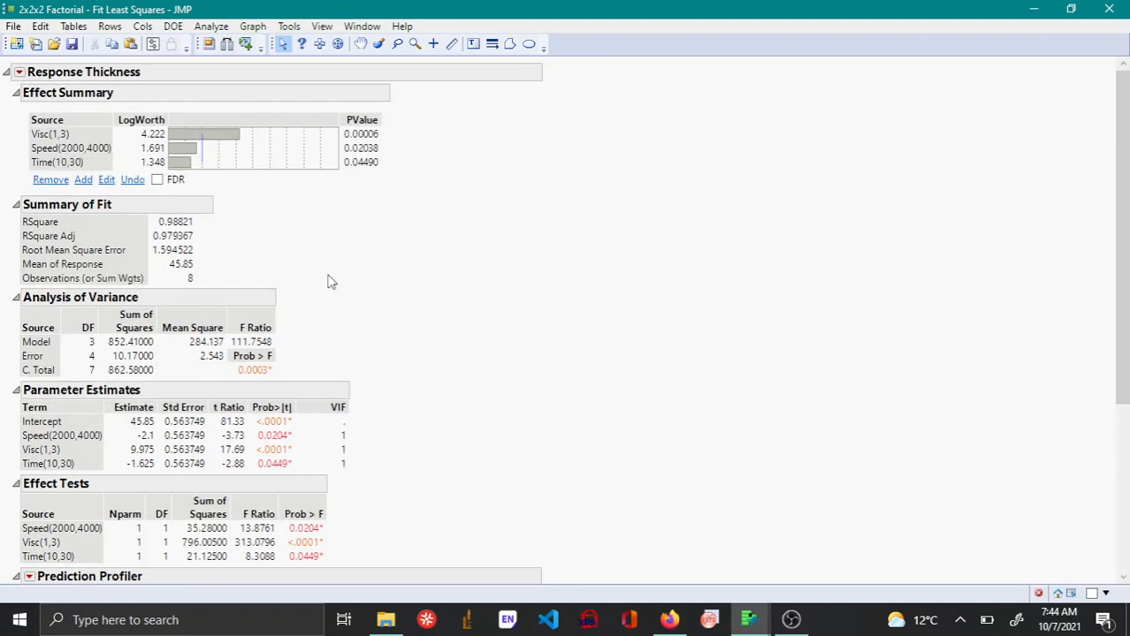
Change the Thickness response goal in the Prediction Profiler to Match Target with a middle value of 50.
scroll(328, 281, "down", 5)
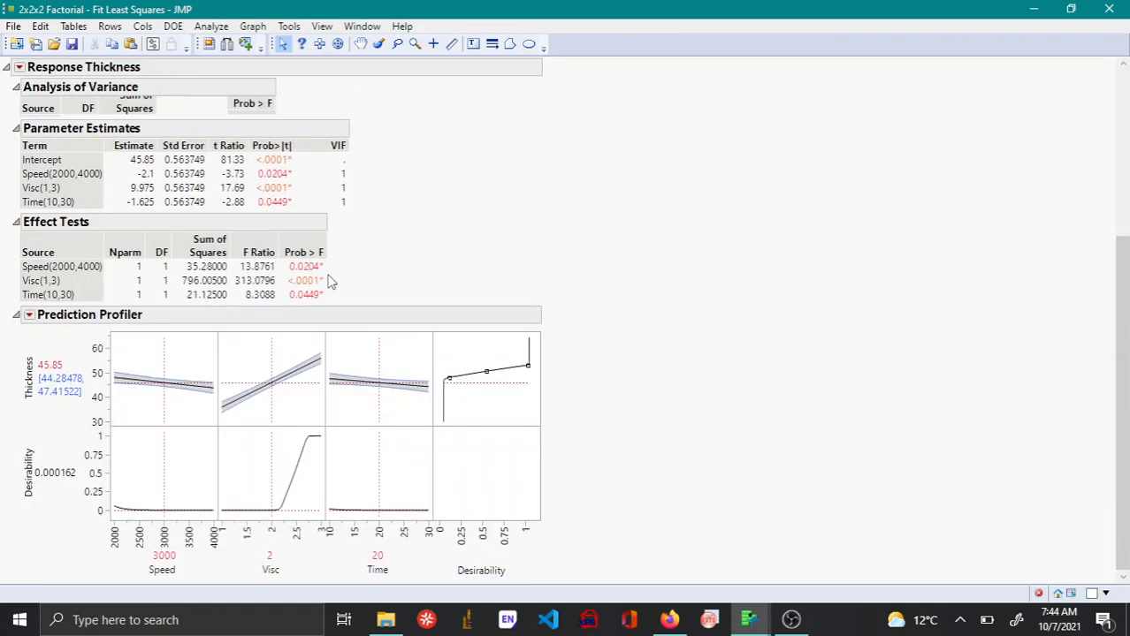
double_click(456, 420)
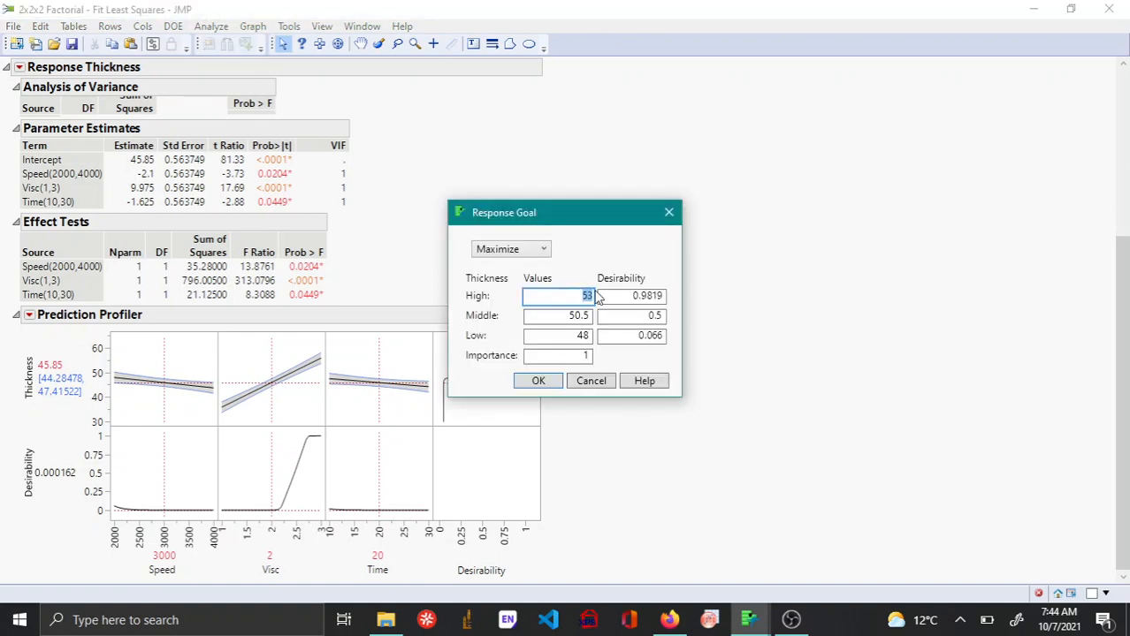
key("Tab")
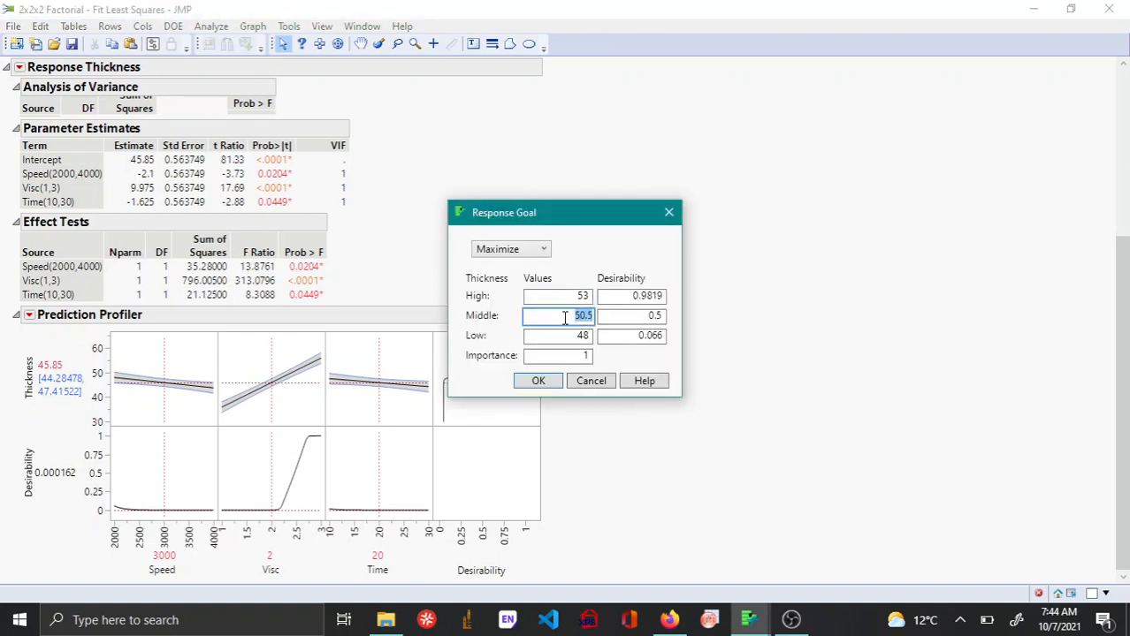
type("50")
left_click(534, 251)
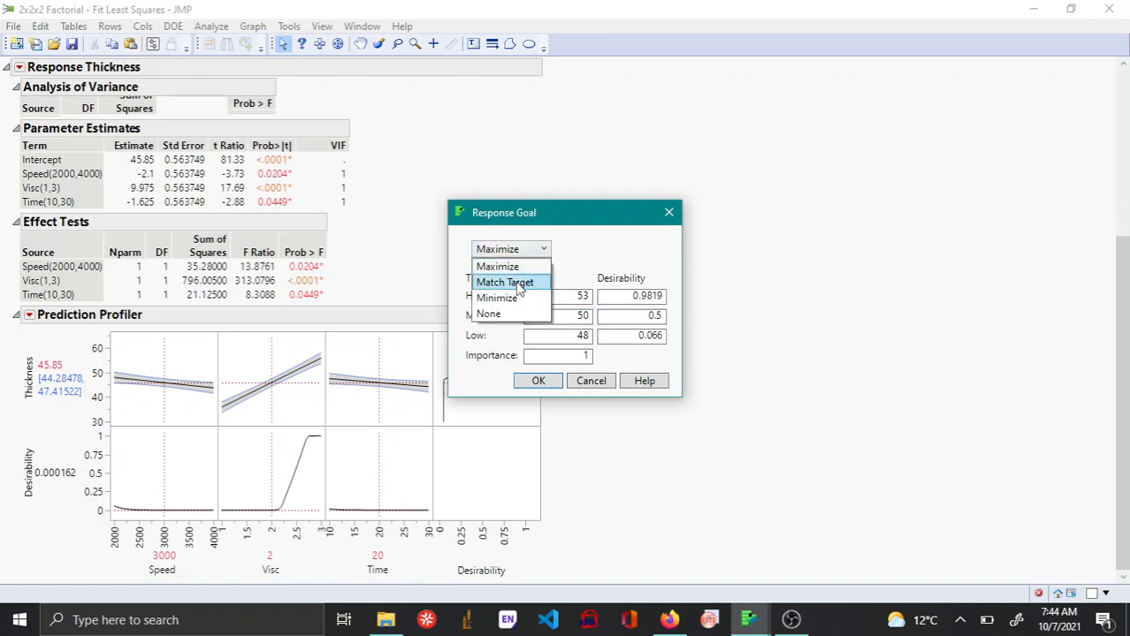
left_click(520, 285)
left_click(538, 381)
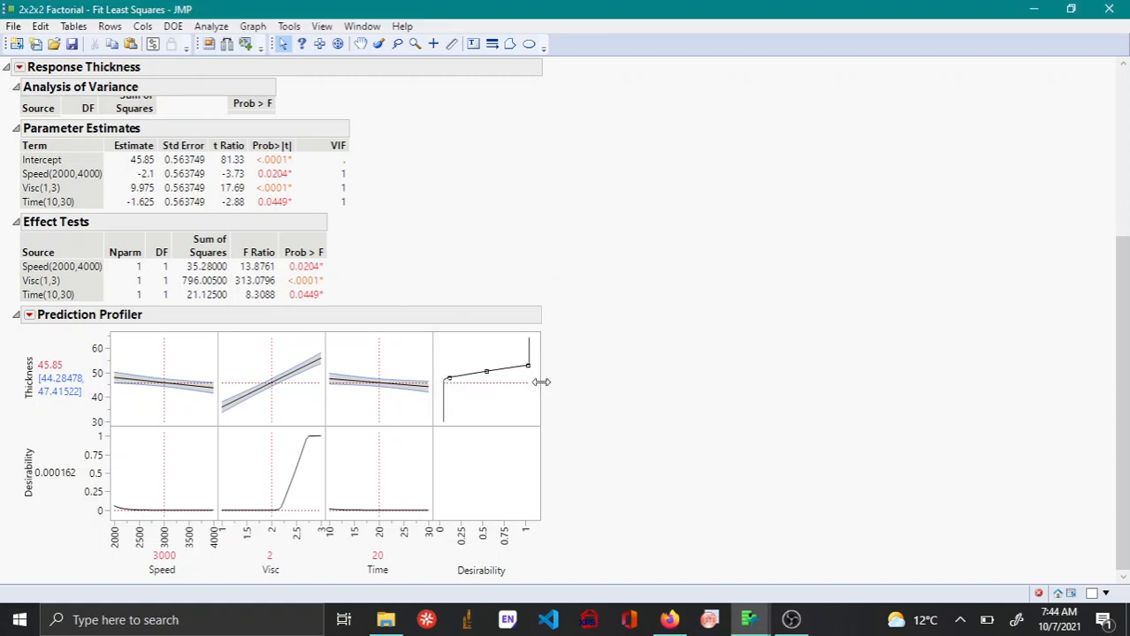
Maximize desirability in the Prediction Profiler to find the Speed, Visc and Time settings that meet the thickness target.
left_click(30, 315)
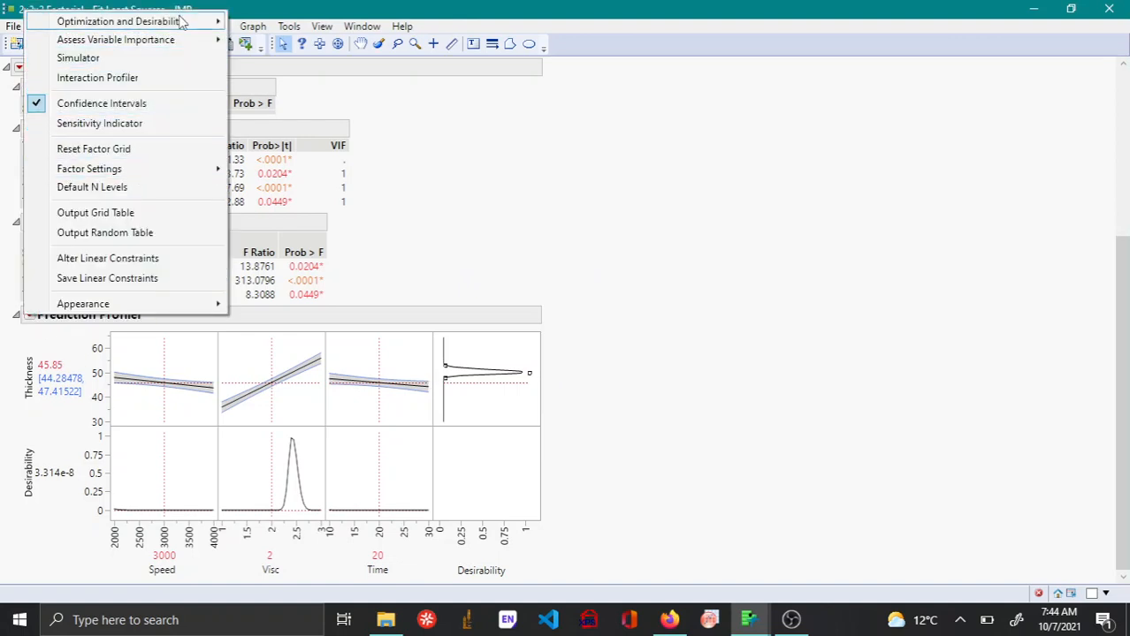
mouse_move(183, 20)
left_click(323, 42)
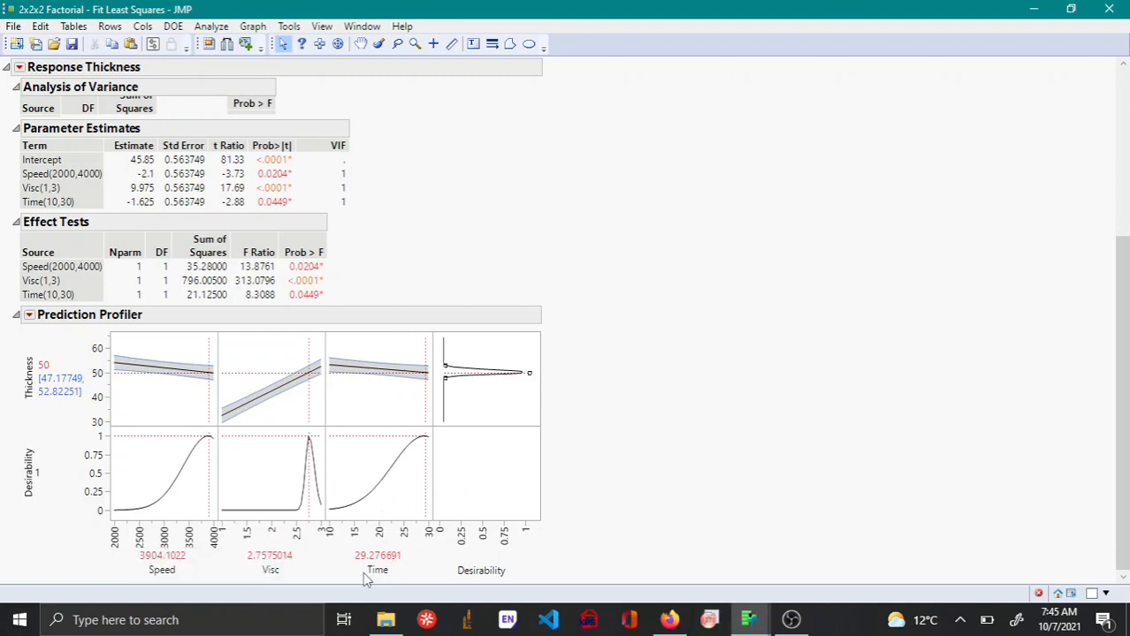
scroll(402, 423, "up", 5)
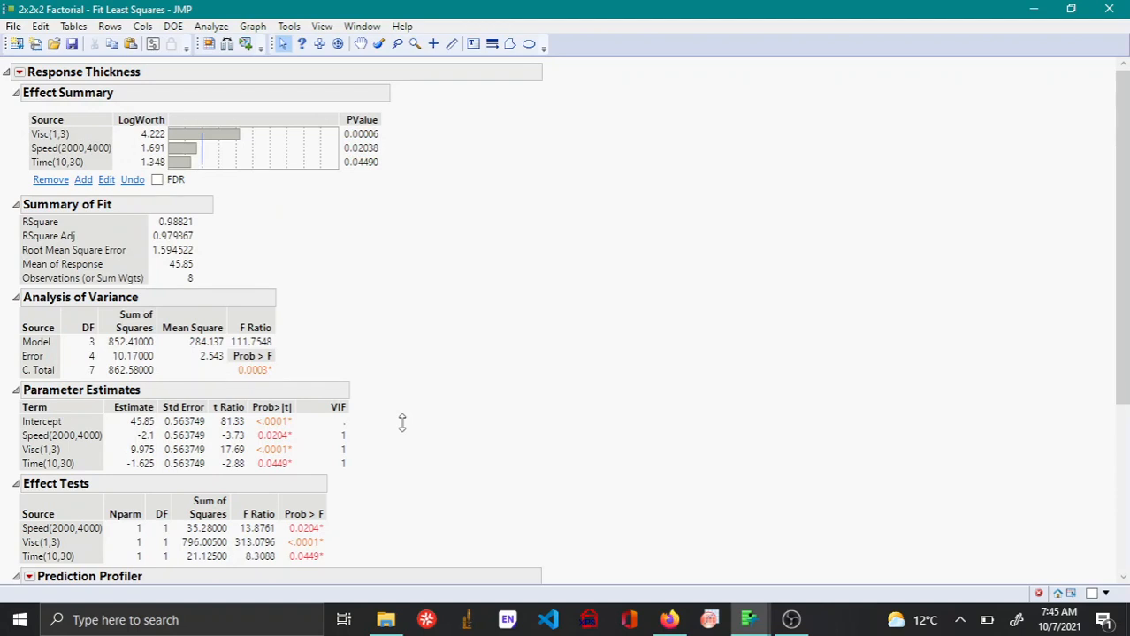
left_click(19, 73)
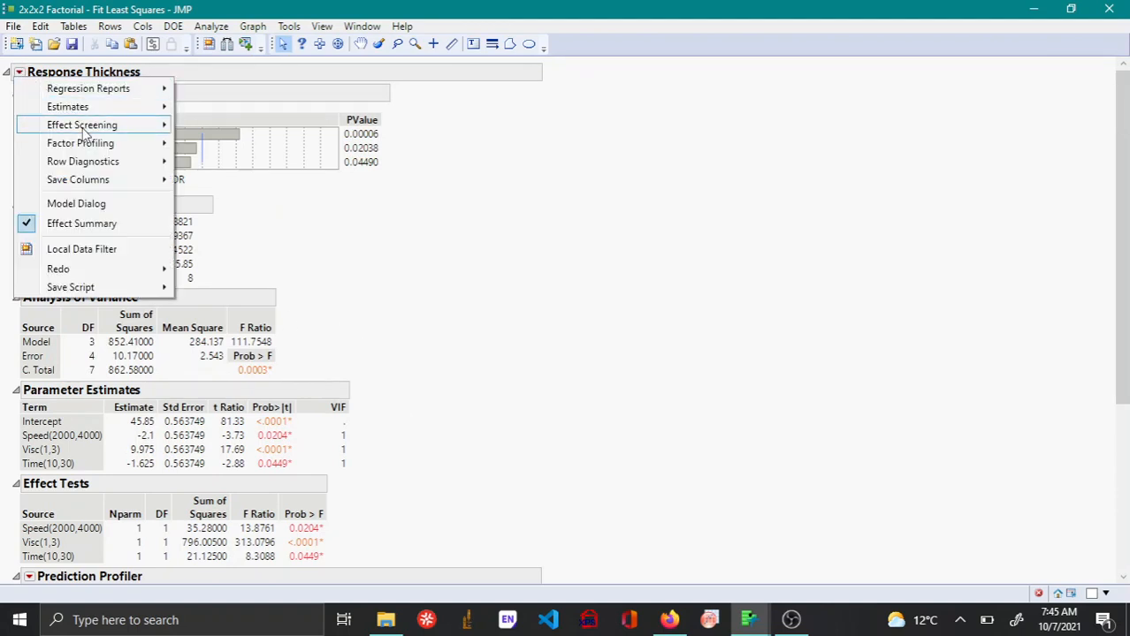
mouse_move(92, 149)
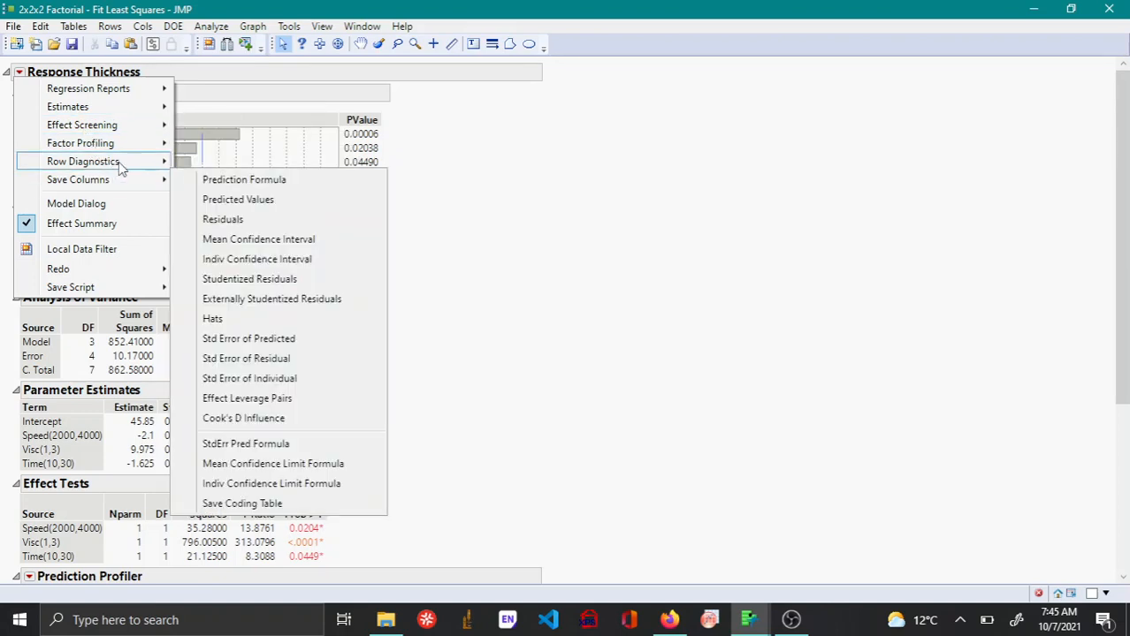
mouse_move(121, 168)
mouse_move(139, 151)
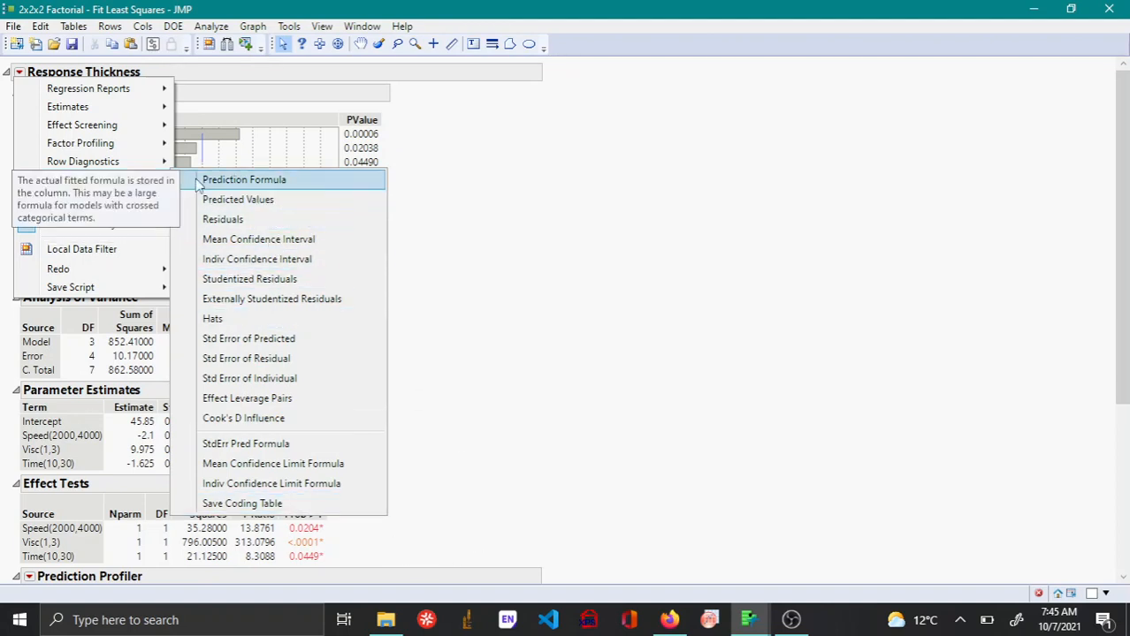
left_click(566, 218)
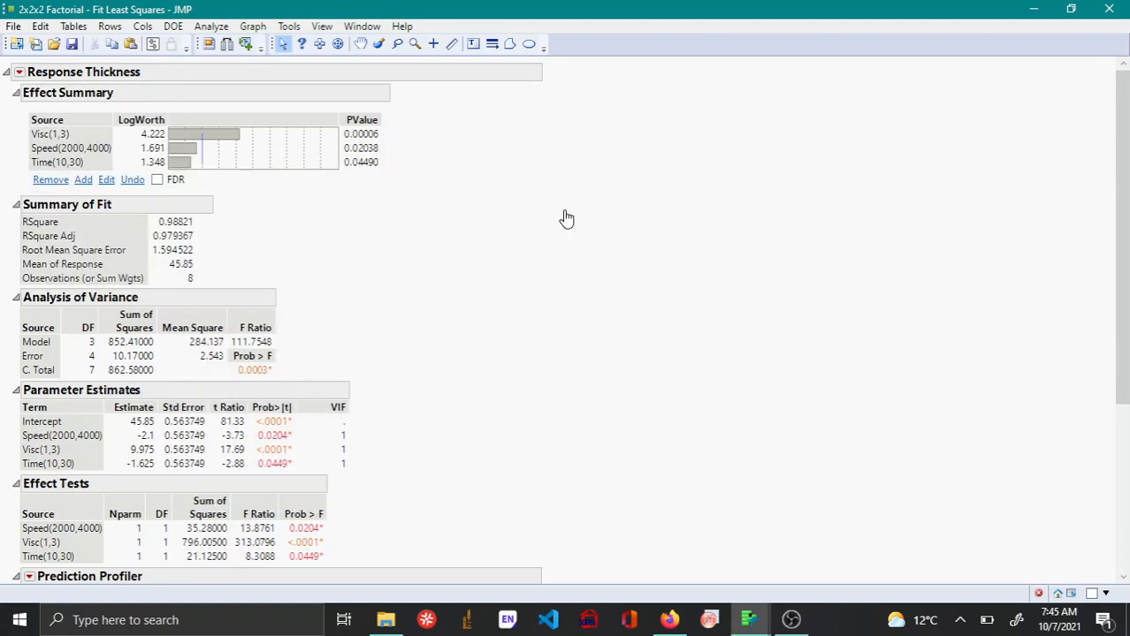